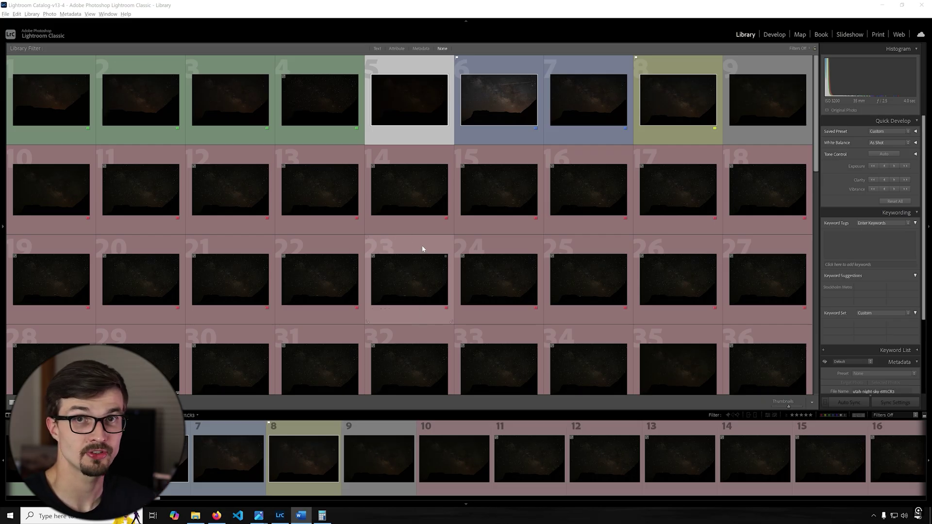
Open the tenth night-sky photo in Loupe view, then switch to the Develop module.
{"action": "scroll", "coordinate": [510, 263], "scroll_direction": "down", "scroll_amount": 10}
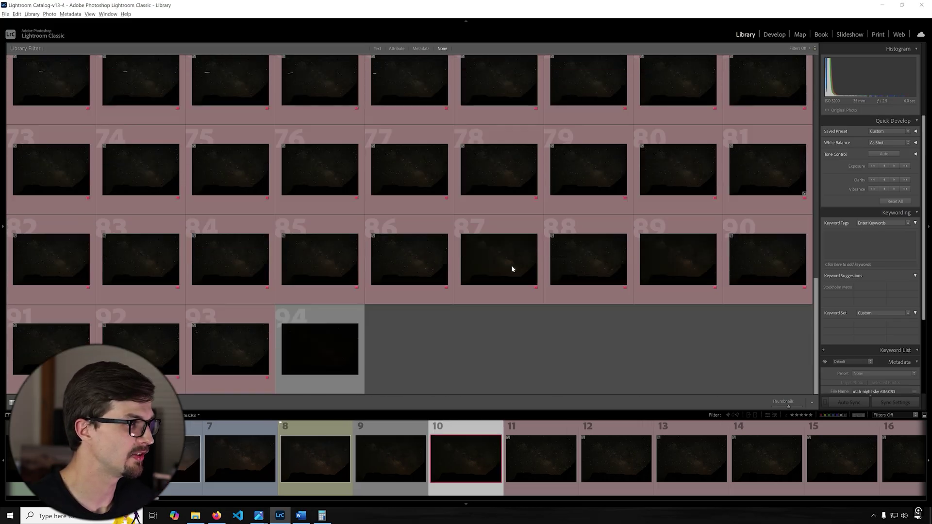
{"action": "scroll", "coordinate": [514, 277], "scroll_direction": "up", "scroll_amount": 10}
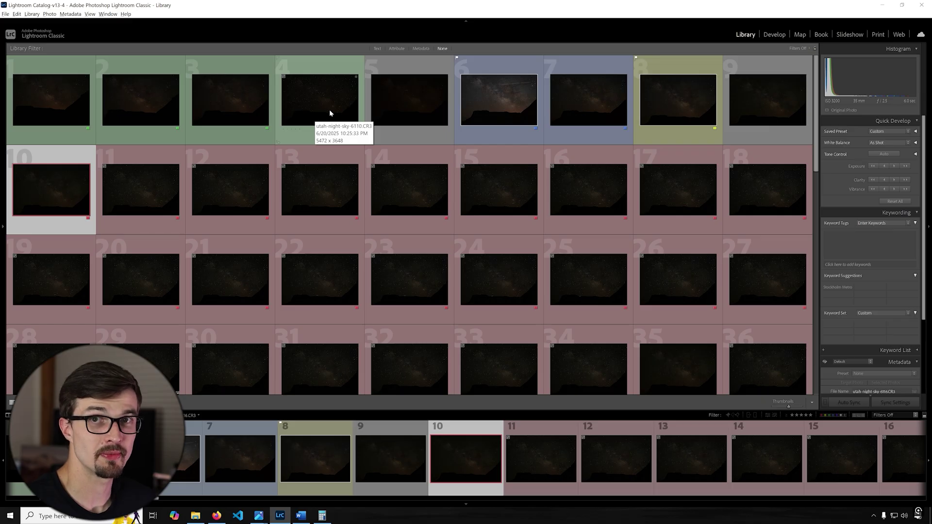
{"action": "double_click", "coordinate": [588, 99]}
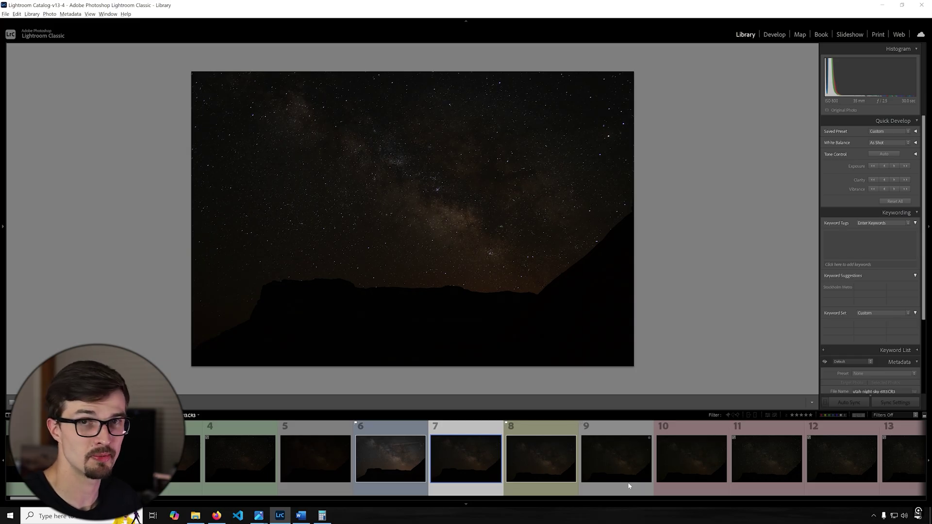
{"action": "key", "text": "Right"}
{"action": "key", "text": "Right"}
{"action": "key", "text": "Right"}
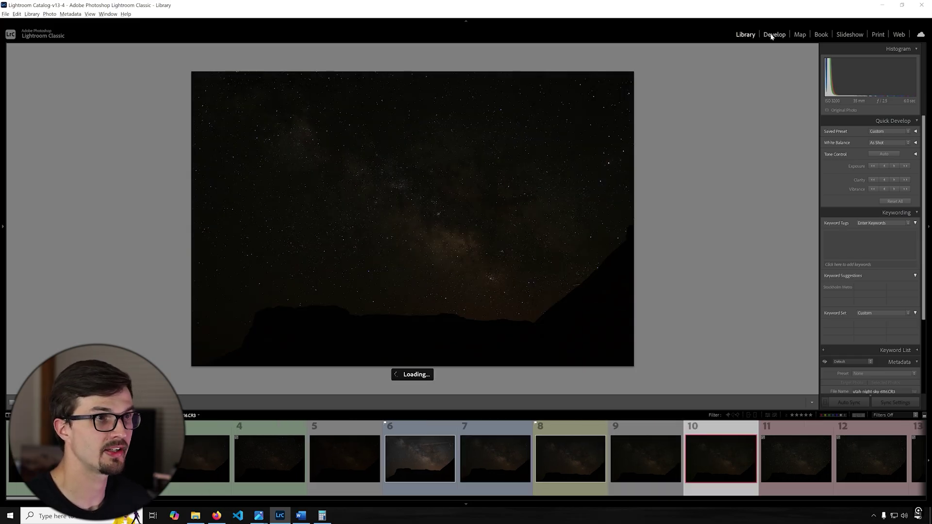
{"action": "left_click", "coordinate": [772, 34]}
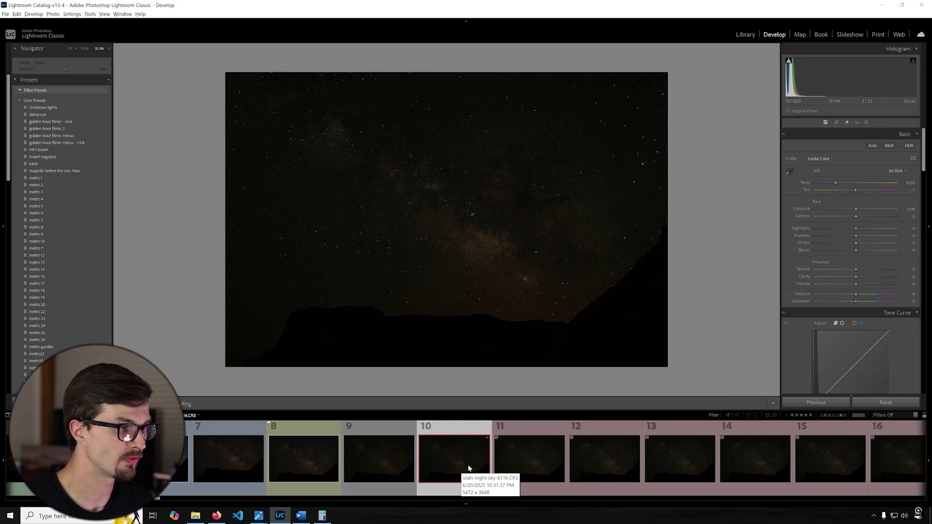
Set exposure to about +1.15 and warm the white balance Temp to roughly 4478.
{"action": "left_click_drag", "start_coordinate": [855, 208], "coordinate": [879, 210]}
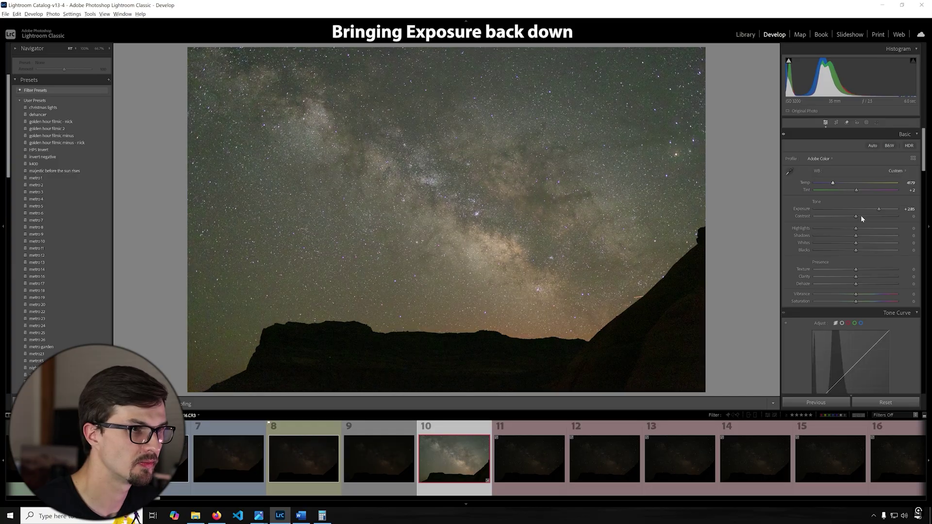
{"action": "left_click_drag", "start_coordinate": [861, 215], "coordinate": [868, 211]}
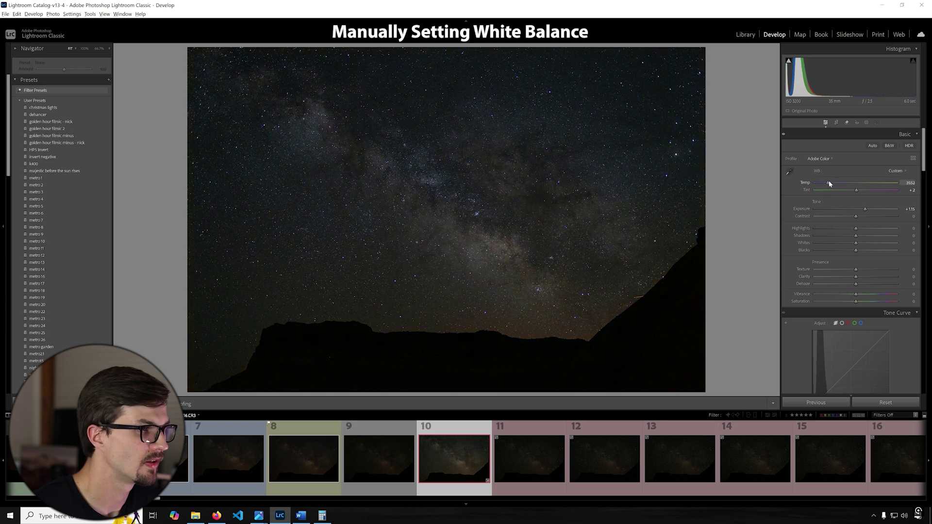
{"action": "left_click_drag", "start_coordinate": [828, 180], "coordinate": [834, 183]}
{"action": "left_click", "coordinate": [907, 183]}
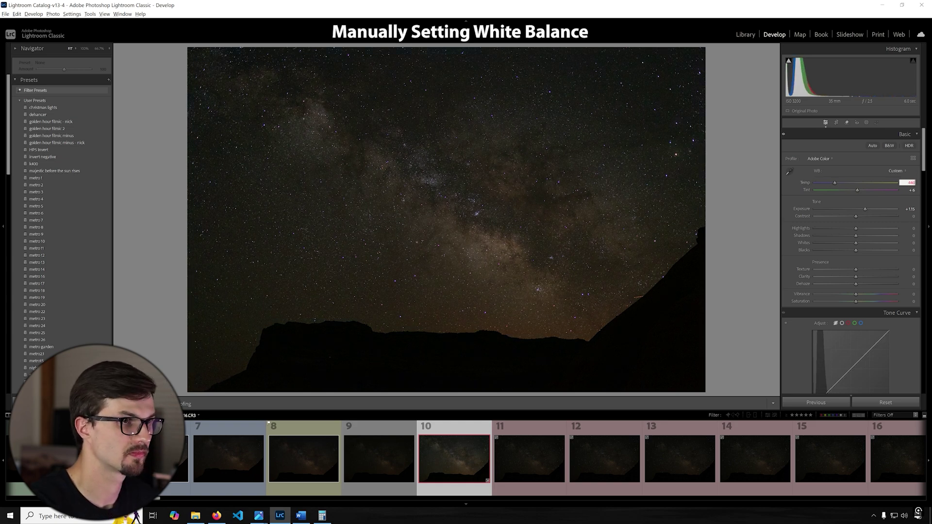
Set Temp to 4400, view frames 13, 15 and 19, then return to the edited photo.
{"action": "type", "text": "4400"}
{"action": "key", "text": "Return"}
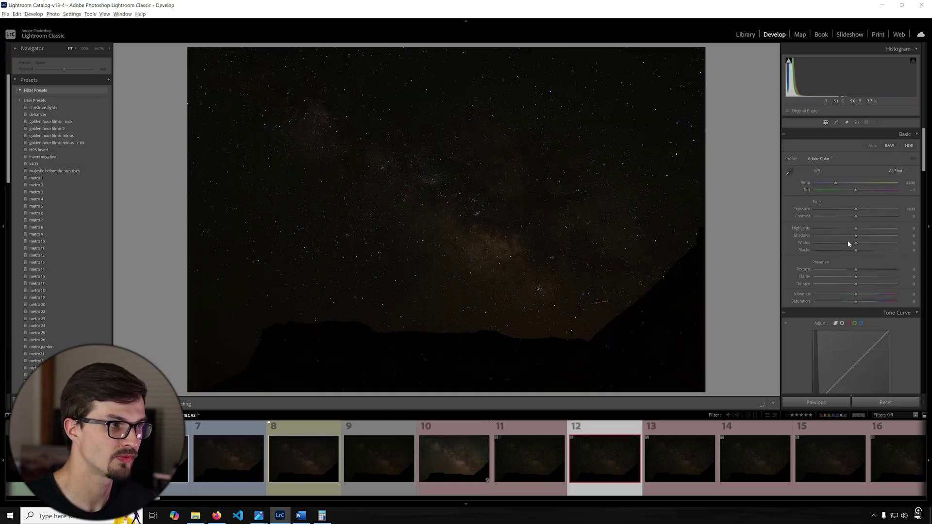
{"action": "left_click", "coordinate": [711, 453]}
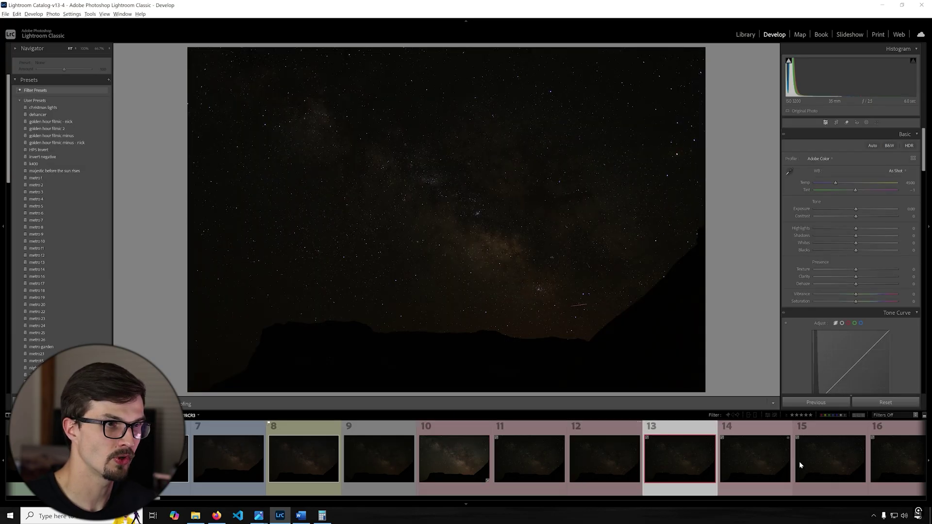
{"action": "left_click", "coordinate": [827, 476]}
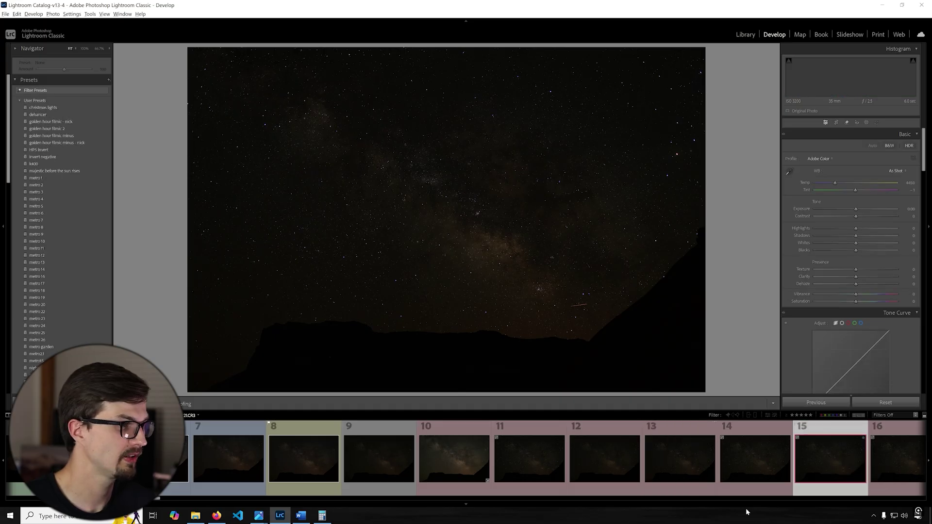
{"action": "scroll", "coordinate": [748, 458], "scroll_direction": "down", "scroll_amount": 4}
{"action": "left_click", "coordinate": [749, 457]}
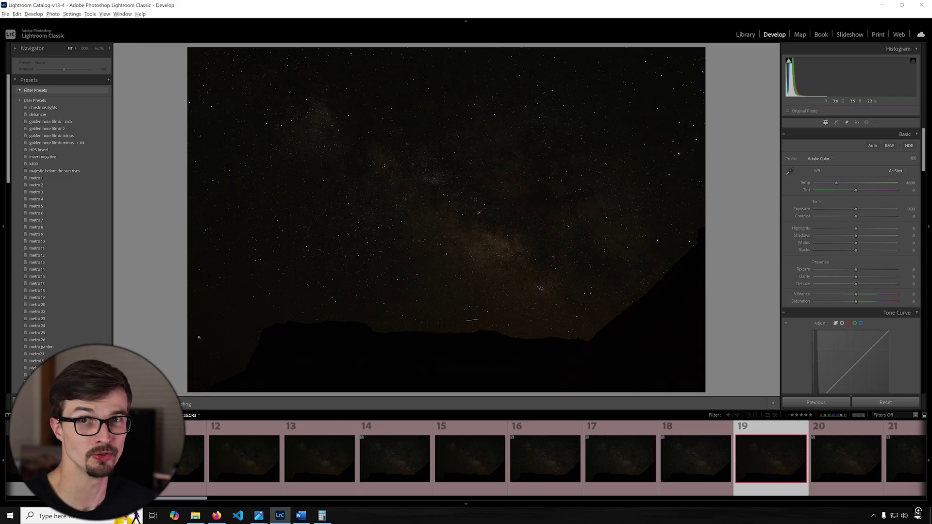
{"action": "left_click", "coordinate": [203, 456]}
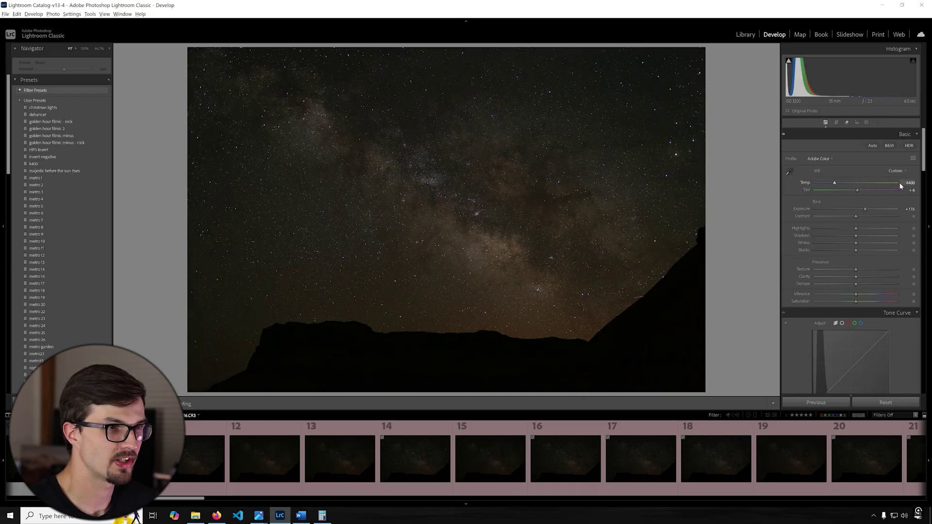
Set Highlights +68, Whites +37, Shadows -55 and Blacks -21 with the clipping warning on.
{"action": "mouse_move", "coordinate": [855, 228]}
{"action": "left_mouse_down"}
{"action": "mouse_move", "coordinate": [840, 227]}
{"action": "mouse_move", "coordinate": [872, 227]}
{"action": "left_mouse_up"}
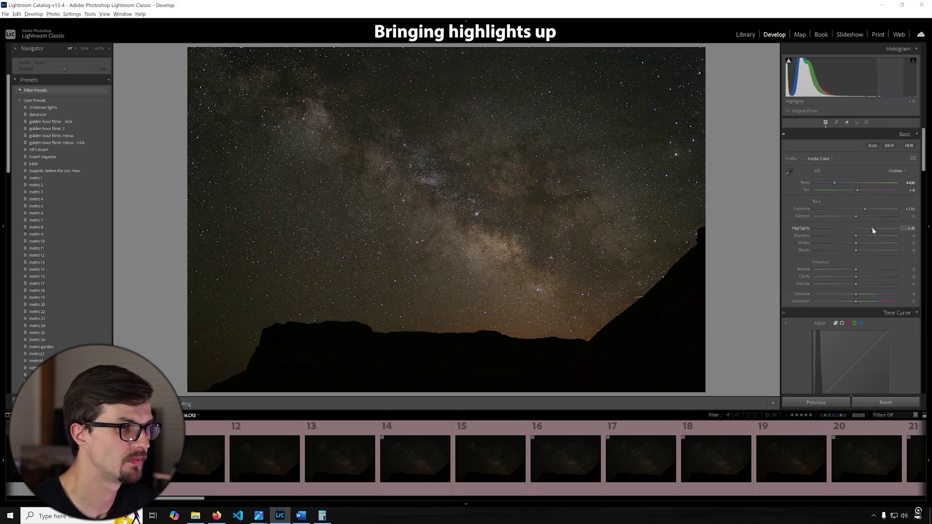
{"action": "left_click", "coordinate": [789, 59]}
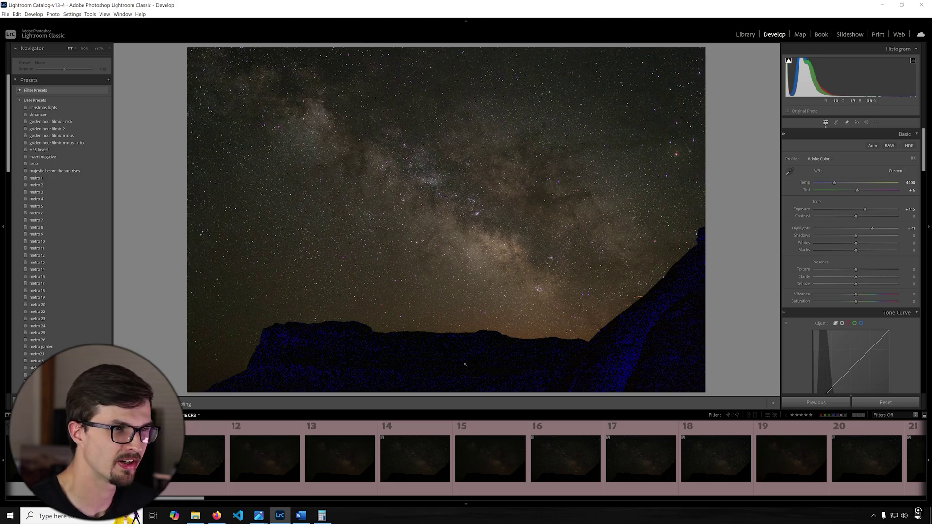
{"action": "mouse_move", "coordinate": [872, 228]}
{"action": "left_mouse_down"}
{"action": "mouse_move", "coordinate": [883, 244]}
{"action": "mouse_move", "coordinate": [865, 243]}
{"action": "left_mouse_up"}
{"action": "mouse_move", "coordinate": [855, 250]}
{"action": "left_mouse_down"}
{"action": "mouse_move", "coordinate": [846, 254]}
{"action": "mouse_move", "coordinate": [846, 235]}
{"action": "mouse_move", "coordinate": [836, 236]}
{"action": "mouse_move", "coordinate": [848, 237]}
{"action": "left_mouse_up"}
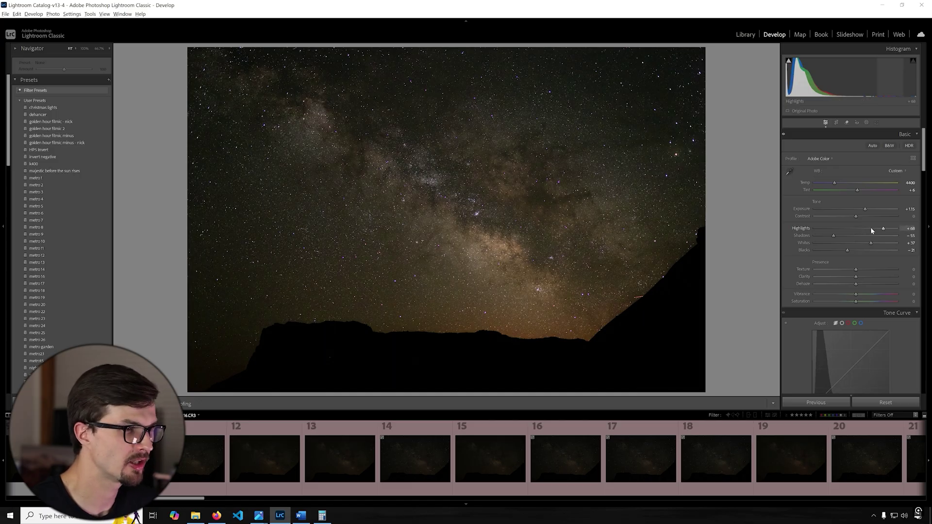
{"action": "scroll", "coordinate": [893, 261], "scroll_direction": "down", "scroll_amount": 5}
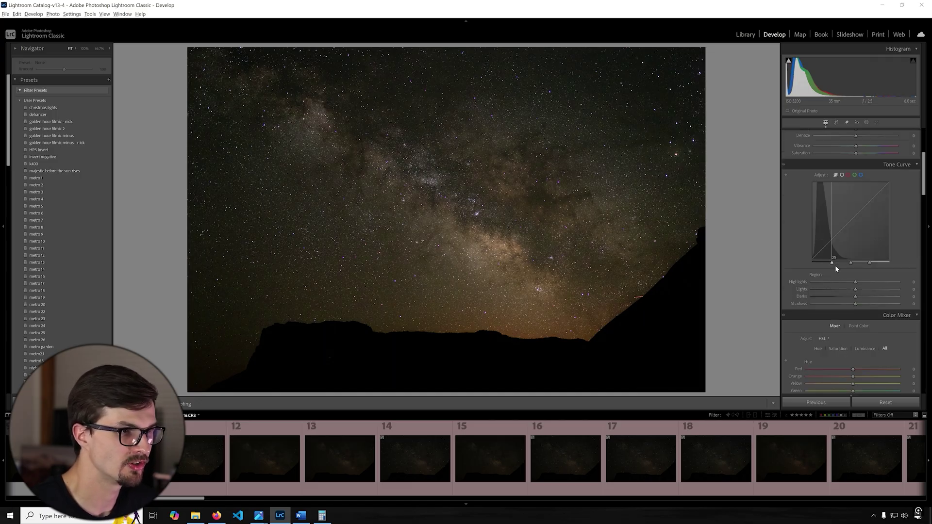
Set the tone curve to Highlights +46 and Shadows -26, with the shadow split moved to 13.
{"action": "left_click_drag", "start_coordinate": [854, 281], "coordinate": [833, 278]}
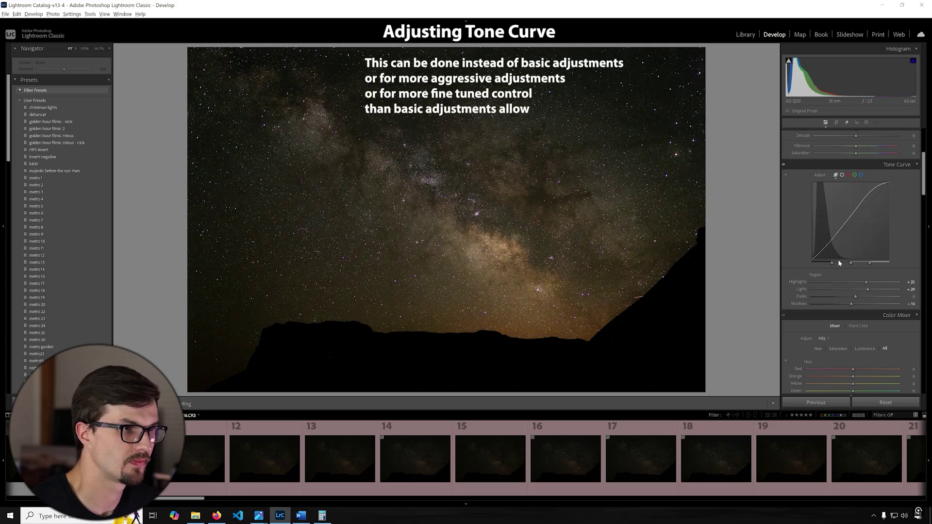
{"action": "mouse_move", "coordinate": [833, 262]}
{"action": "left_mouse_down"}
{"action": "mouse_move", "coordinate": [822, 260]}
{"action": "mouse_move", "coordinate": [868, 263]}
{"action": "mouse_move", "coordinate": [843, 257]}
{"action": "left_mouse_up"}
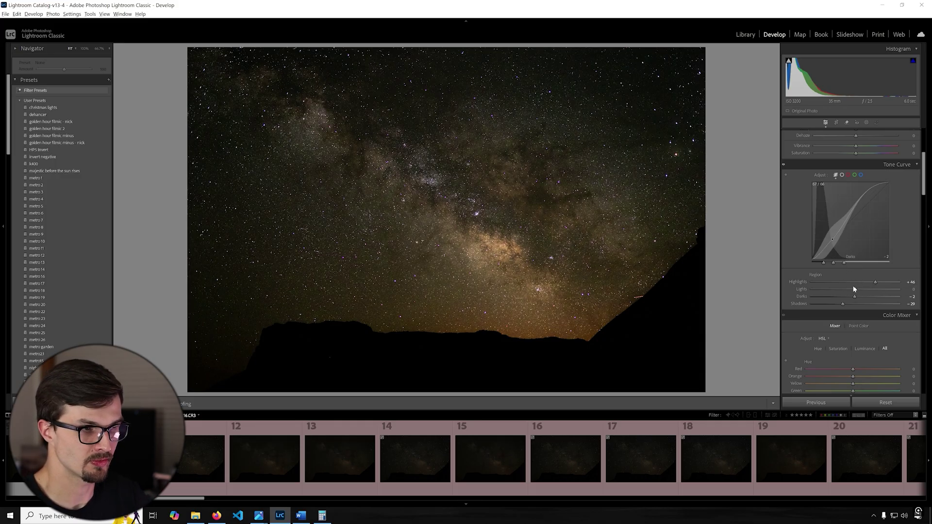
{"action": "scroll", "coordinate": [855, 296], "scroll_direction": "down", "scroll_amount": 10}
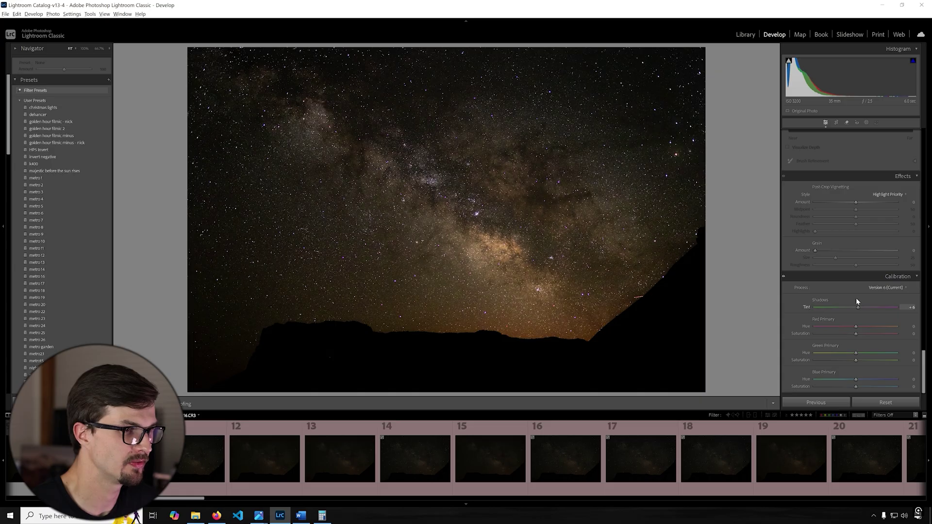
{"action": "scroll", "coordinate": [855, 298], "scroll_direction": "up", "scroll_amount": 10}
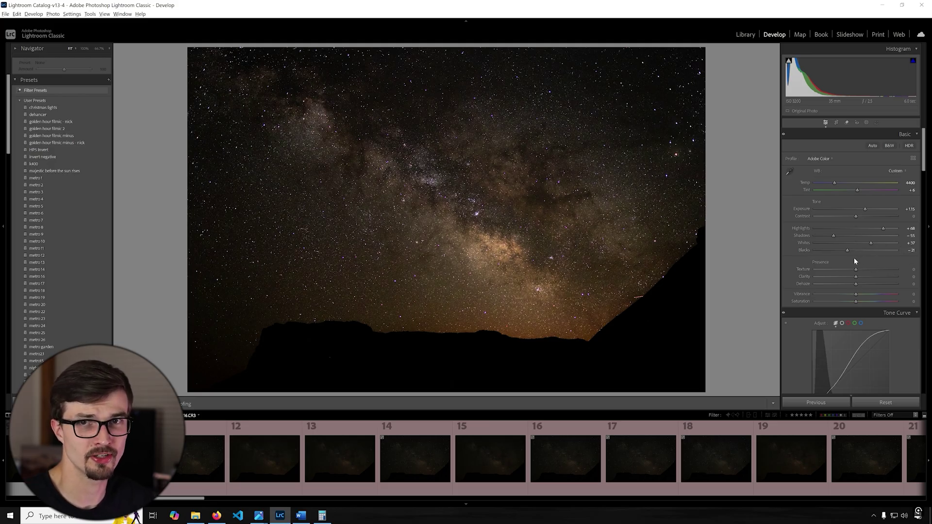
{"action": "scroll", "coordinate": [856, 264], "scroll_direction": "down", "scroll_amount": 15}
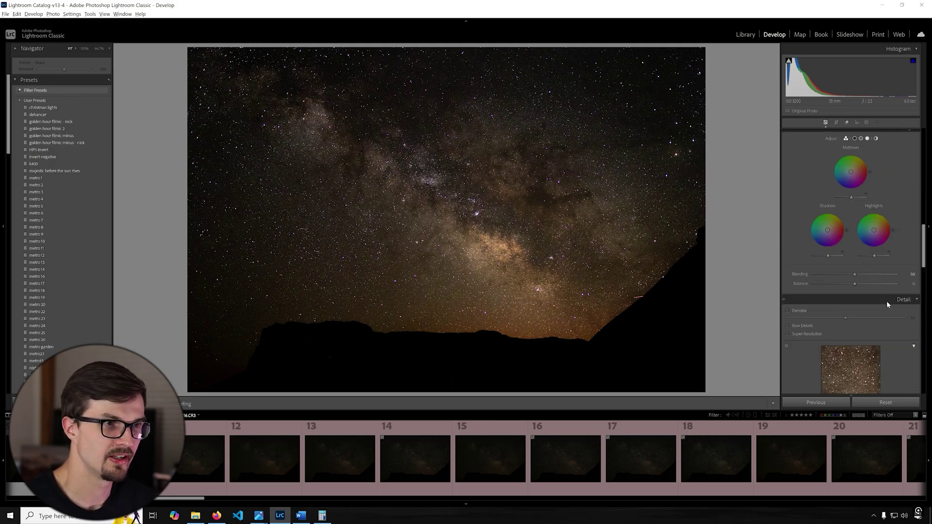
{"action": "scroll", "coordinate": [891, 304], "scroll_direction": "up", "scroll_amount": 8}
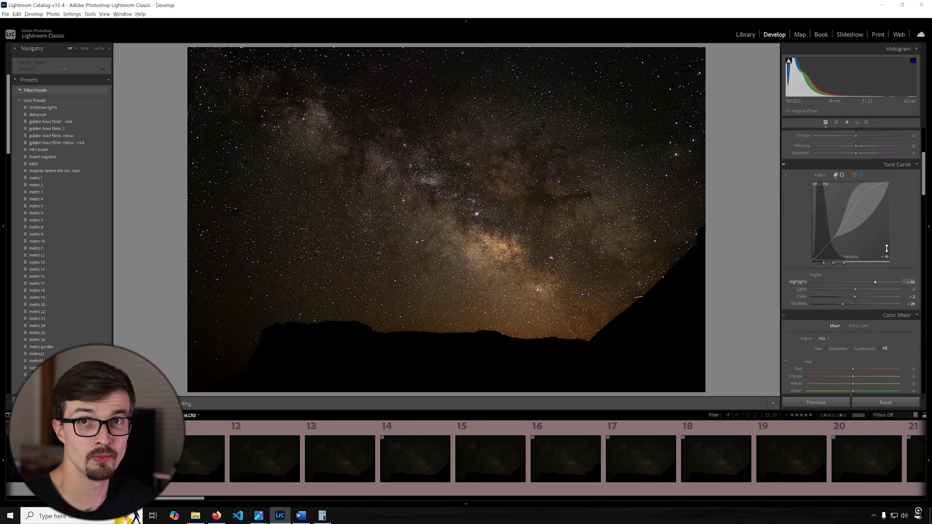
{"action": "scroll", "coordinate": [889, 251], "scroll_direction": "up", "scroll_amount": 5}
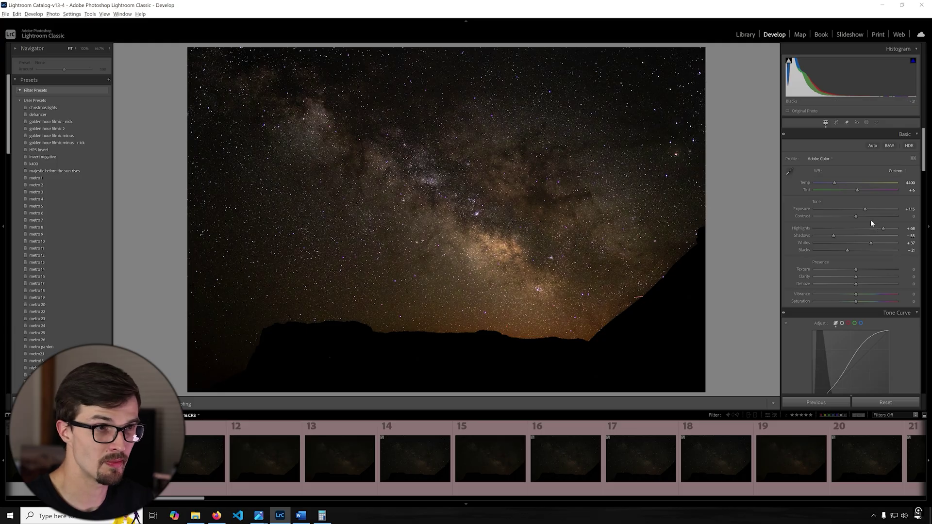
{"action": "scroll", "coordinate": [892, 329], "scroll_direction": "down", "scroll_amount": 15}
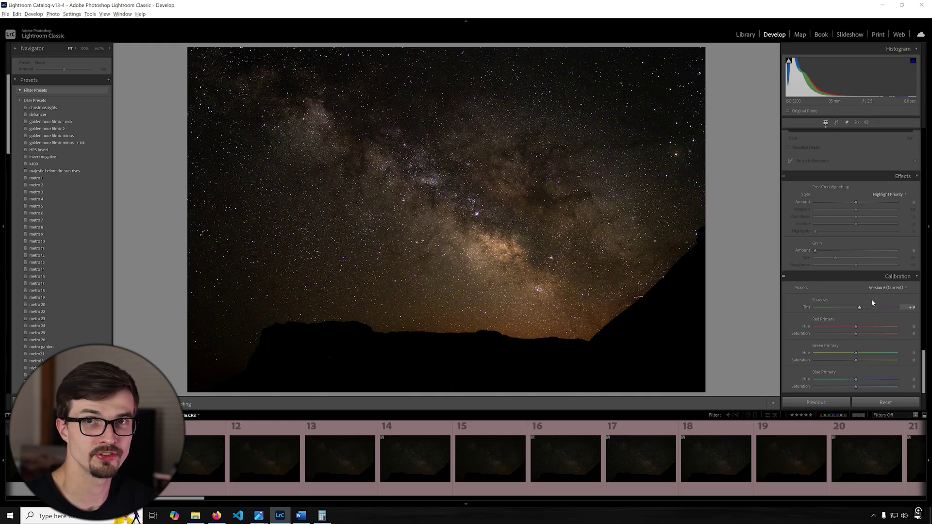
{"action": "key", "text": "backslash"}
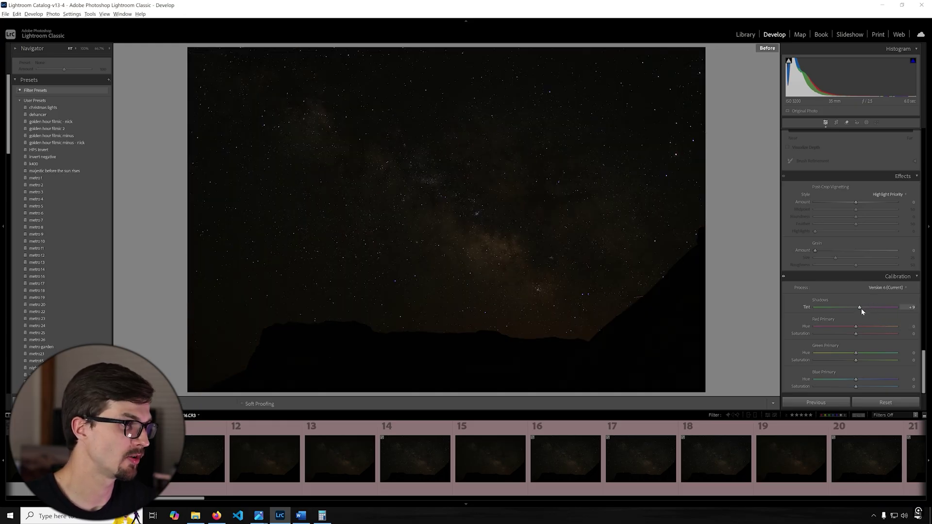
{"action": "key", "text": "backslash"}
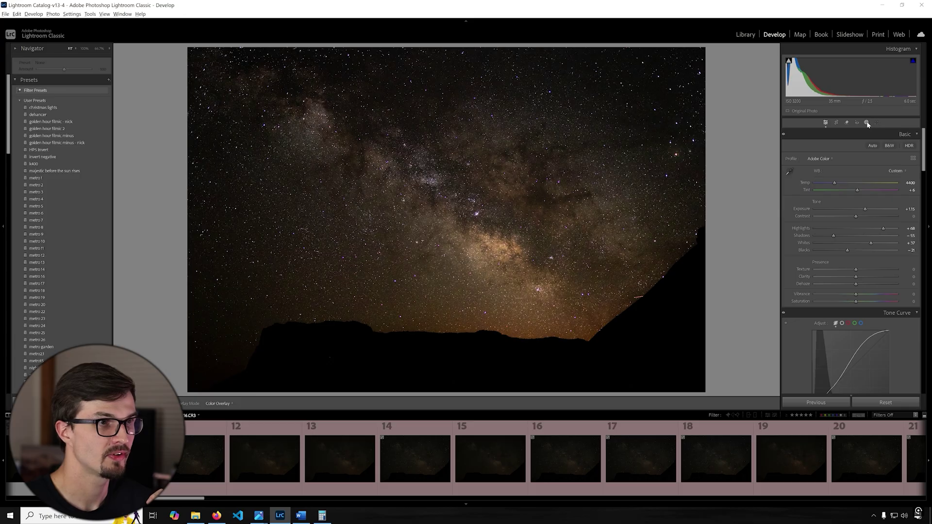
{"action": "left_click", "coordinate": [867, 124]}
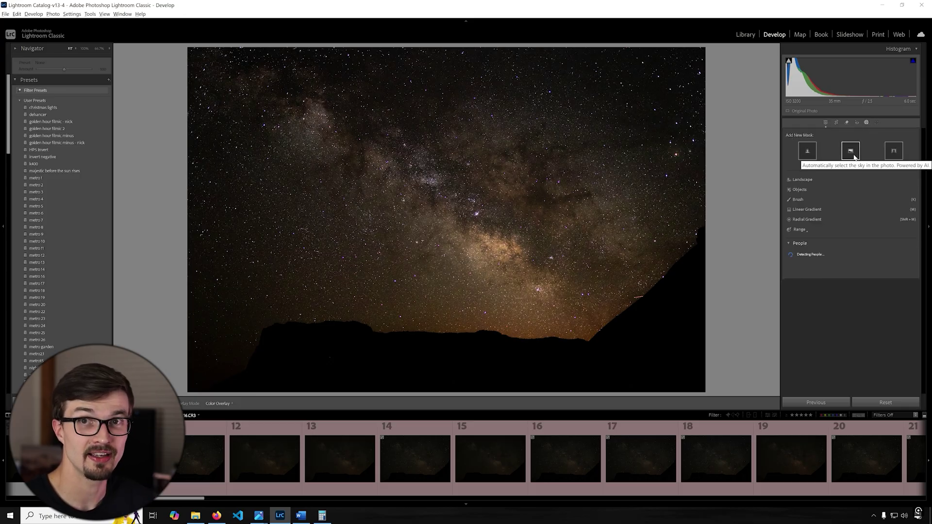
{"action": "key", "text": "shift+w"}
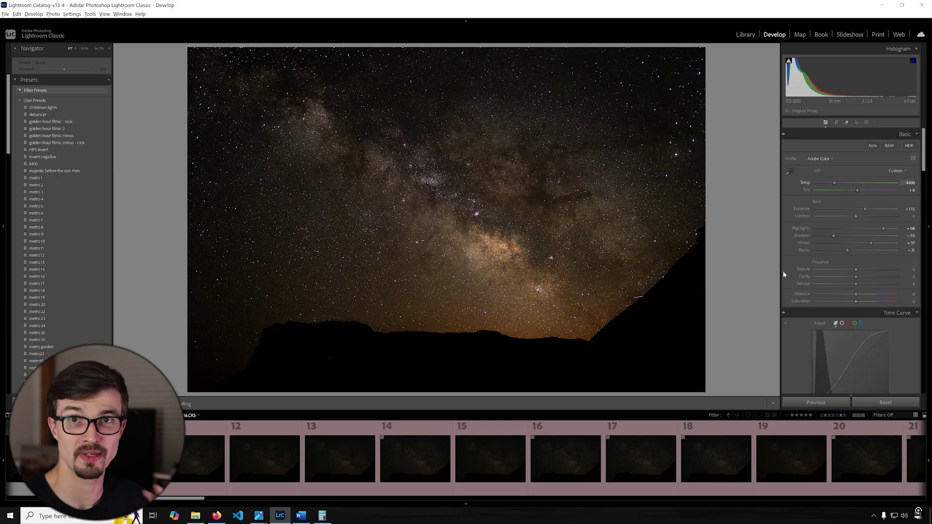
{"action": "scroll", "coordinate": [815, 281], "scroll_direction": "down", "scroll_amount": 3}
Zoom to 100% on the stars and preview the sharpening mask while raising Masking.
{"action": "scroll", "coordinate": [815, 276], "scroll_direction": "down", "scroll_amount": 12}
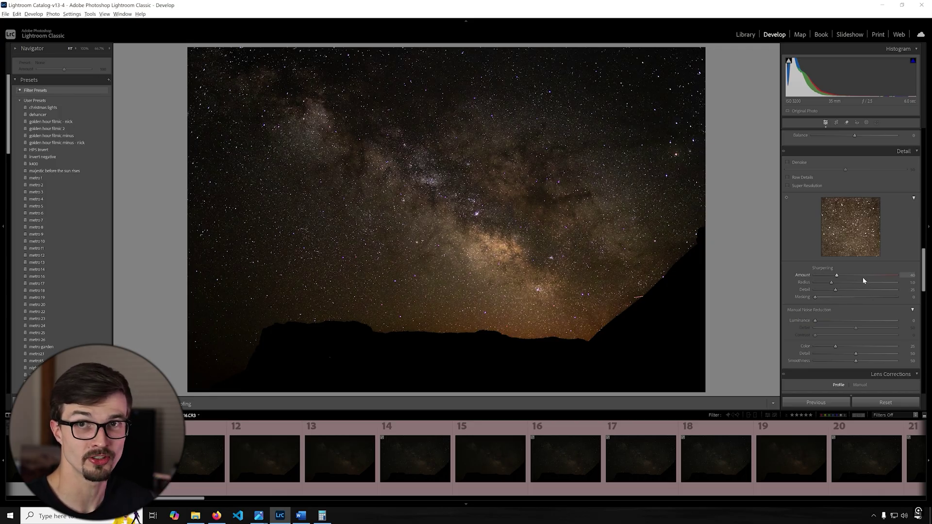
{"action": "left_click_drag", "start_coordinate": [866, 275], "coordinate": [868, 276]}
{"action": "left_click", "coordinate": [836, 295]}
{"action": "key", "text": "z"}
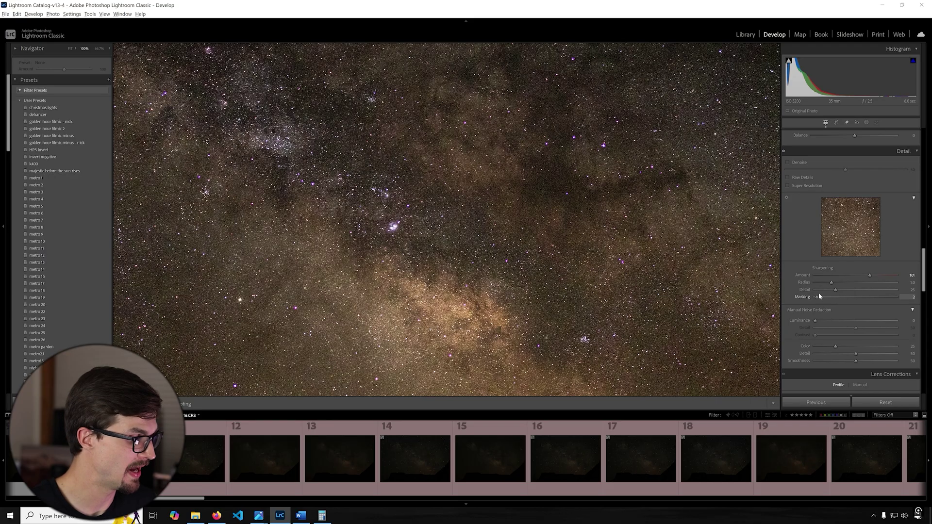
{"action": "left_click_drag", "start_coordinate": [820, 296], "coordinate": [888, 295]}
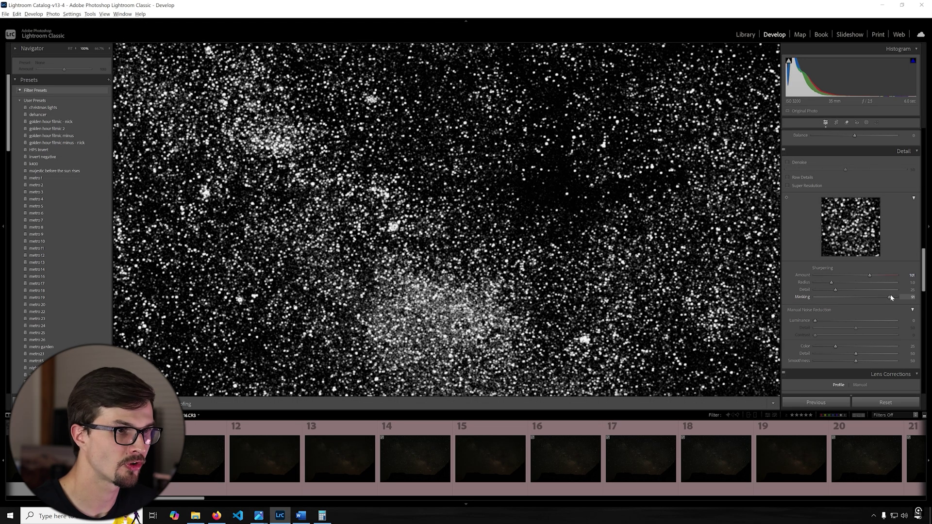
Set Sharpening Amount to 55 and Masking to 96.
{"action": "left_click_drag", "start_coordinate": [889, 294], "coordinate": [821, 280]}
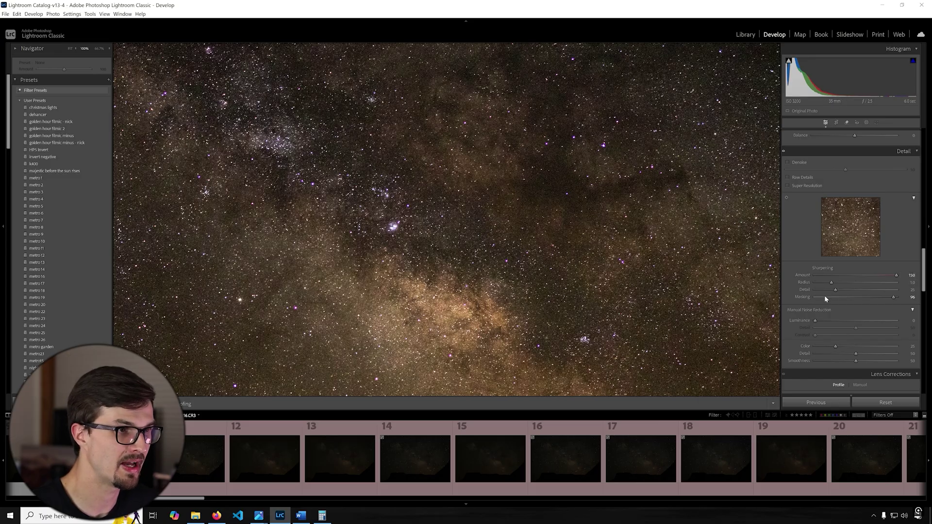
{"action": "left_click_drag", "start_coordinate": [819, 296], "coordinate": [790, 297]}
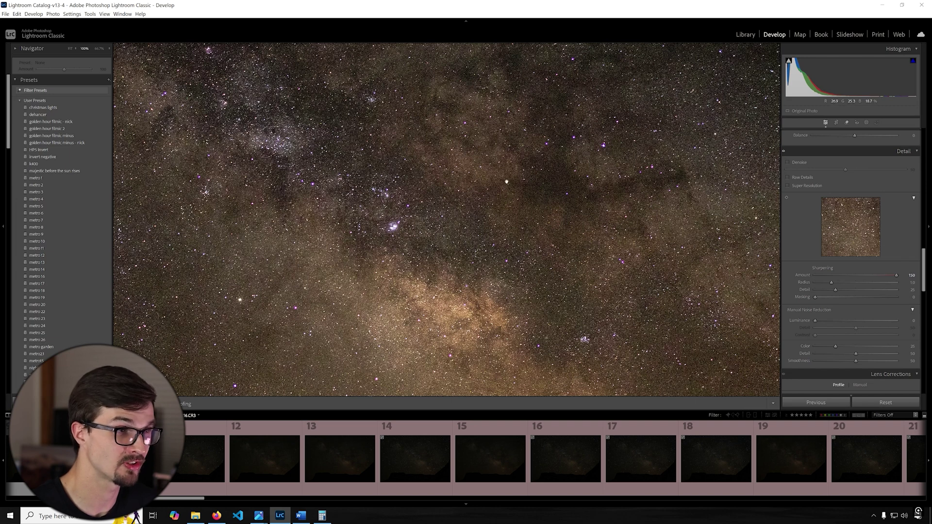
{"action": "left_click", "coordinate": [893, 296]}
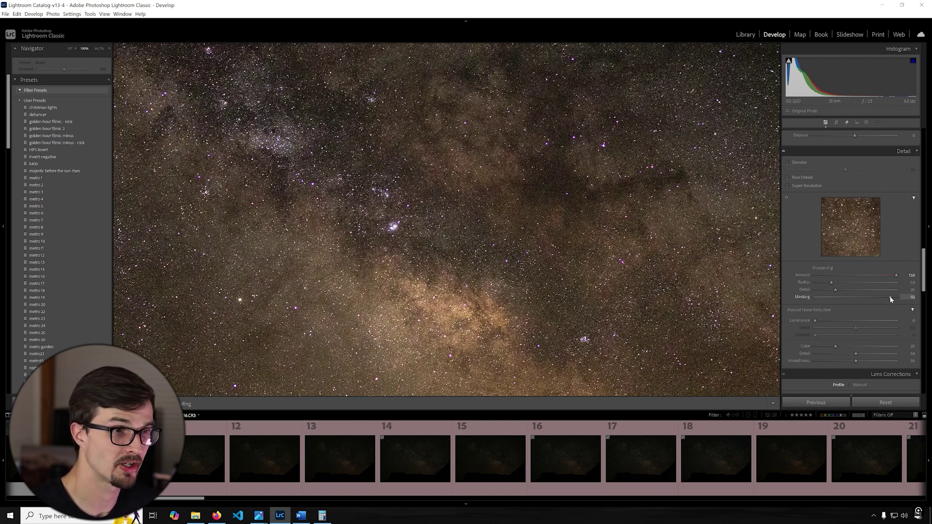
{"action": "left_click_drag", "start_coordinate": [892, 296], "coordinate": [893, 296]}
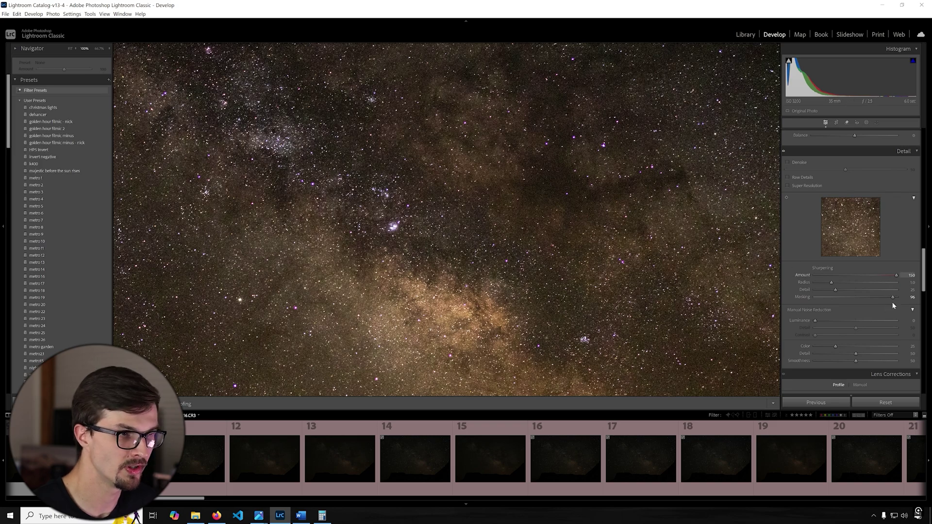
{"action": "left_click", "coordinate": [846, 275]}
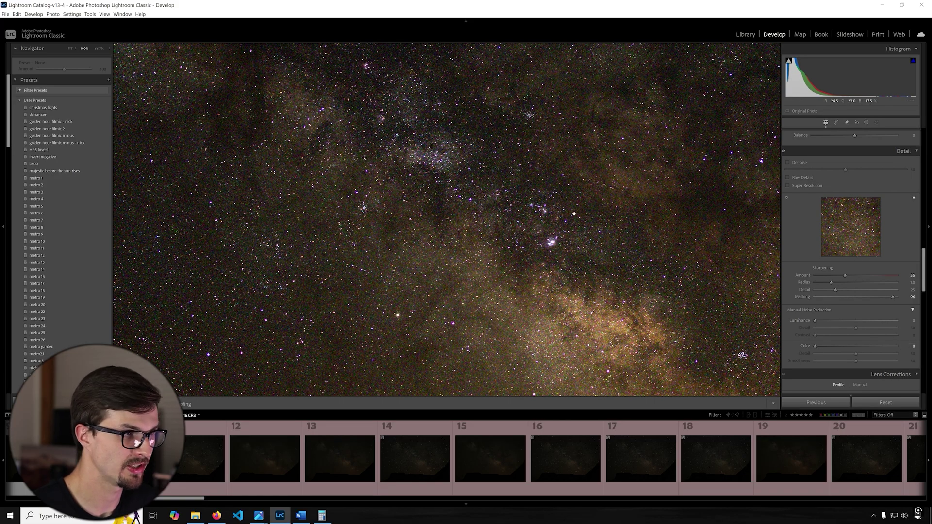
Set Color noise reduction to 30 and light Luminance, about 22, with higher Detail.
{"action": "left_click_drag", "start_coordinate": [815, 346], "coordinate": [841, 347]}
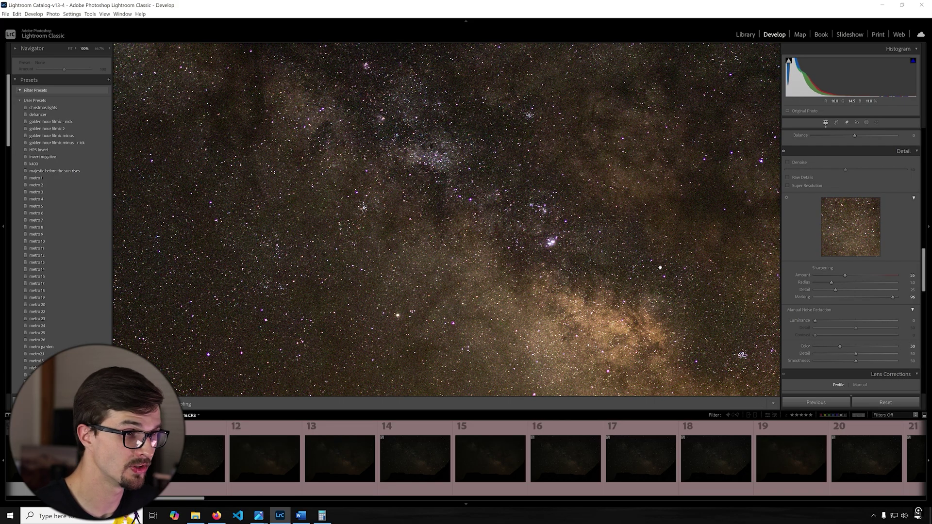
{"action": "left_click_drag", "start_coordinate": [815, 322], "coordinate": [837, 320]}
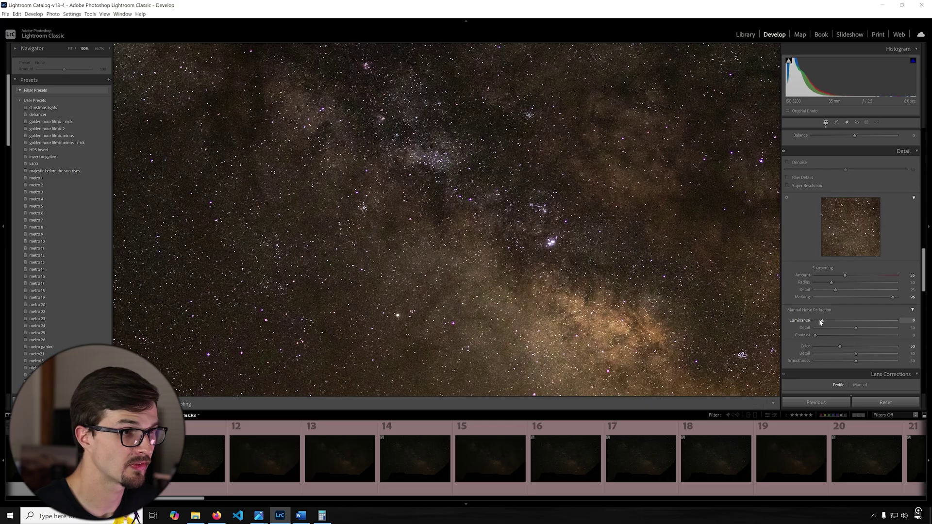
{"action": "left_click_drag", "start_coordinate": [820, 322], "coordinate": [896, 320]}
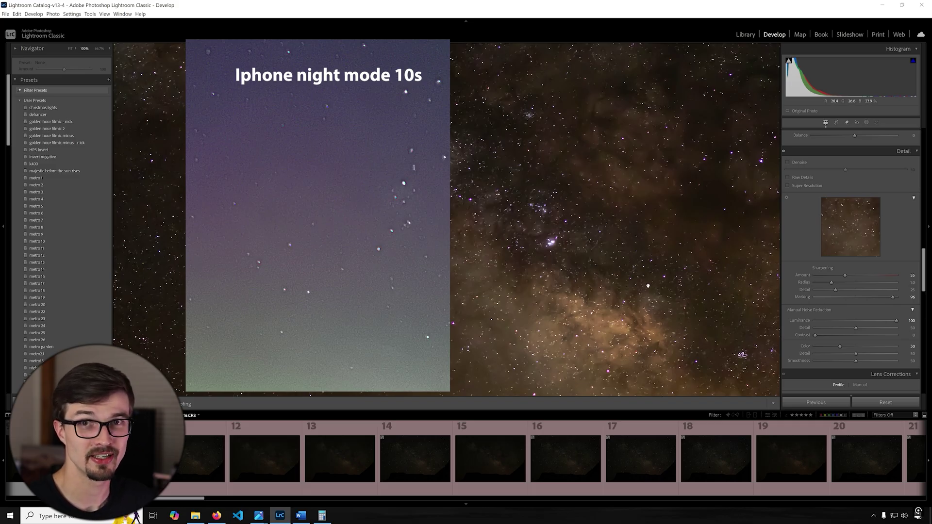
{"action": "left_click", "coordinate": [812, 321]}
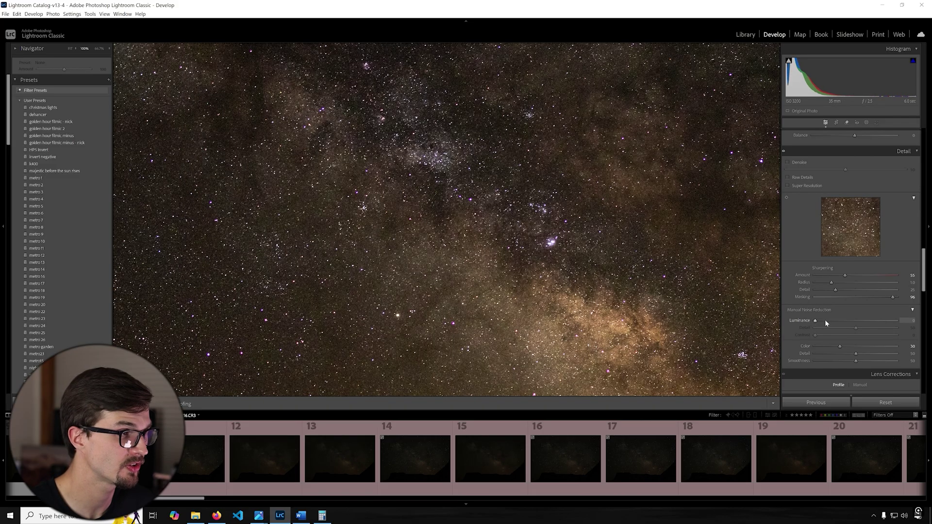
{"action": "mouse_move", "coordinate": [825, 319]}
{"action": "left_mouse_down"}
{"action": "mouse_move", "coordinate": [873, 327]}
{"action": "mouse_move", "coordinate": [832, 322]}
{"action": "left_mouse_up"}
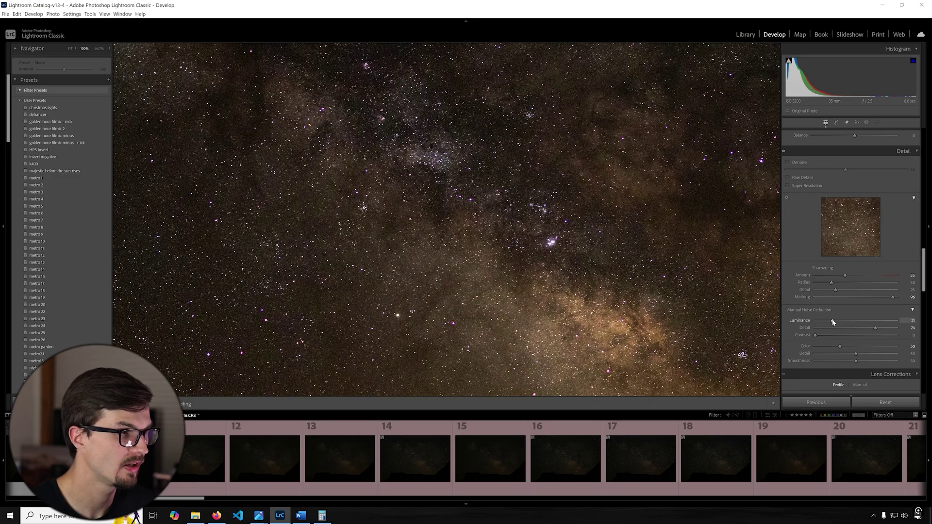
Toggle the Detail adjustments off and on to compare, then zoom to 100% on the Milky Way core.
{"action": "key", "text": "z"}
{"action": "left_click", "coordinate": [787, 152]}
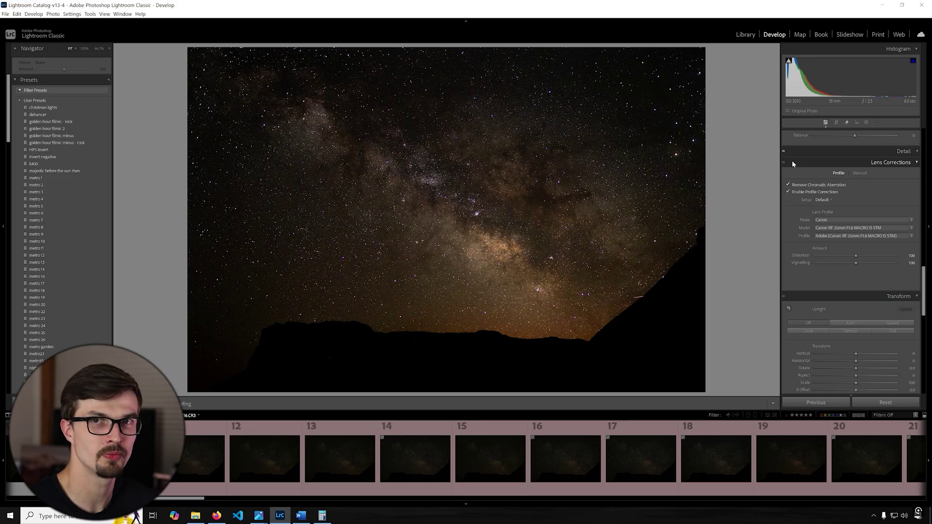
{"action": "left_click", "coordinate": [916, 152]}
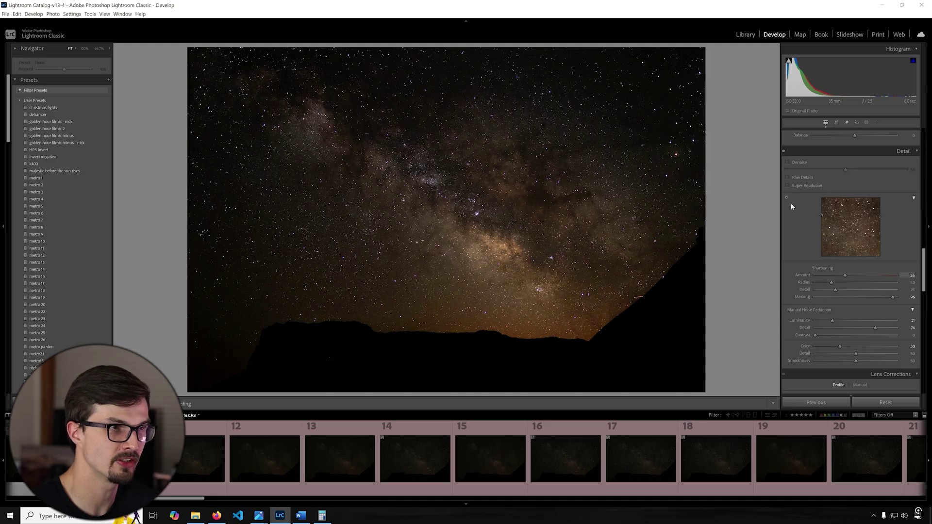
{"action": "left_click", "coordinate": [783, 152]}
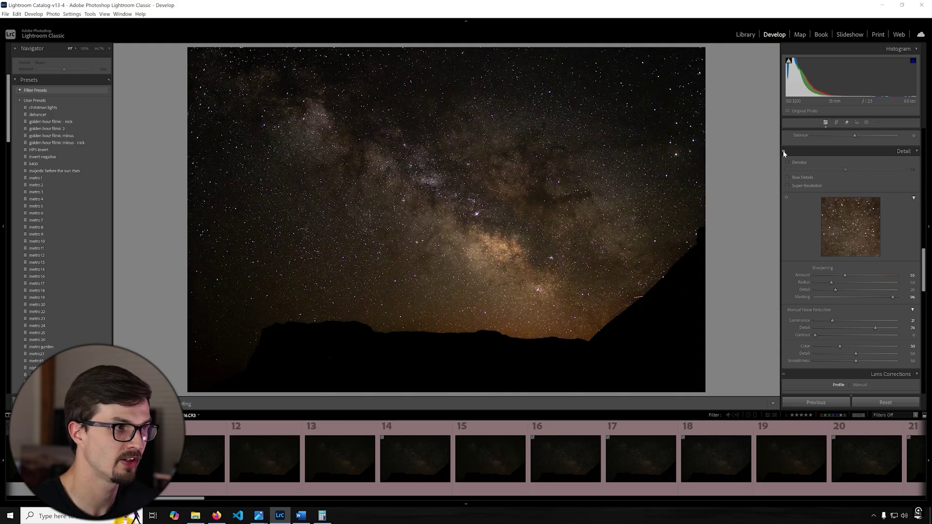
{"action": "left_click", "coordinate": [783, 152]}
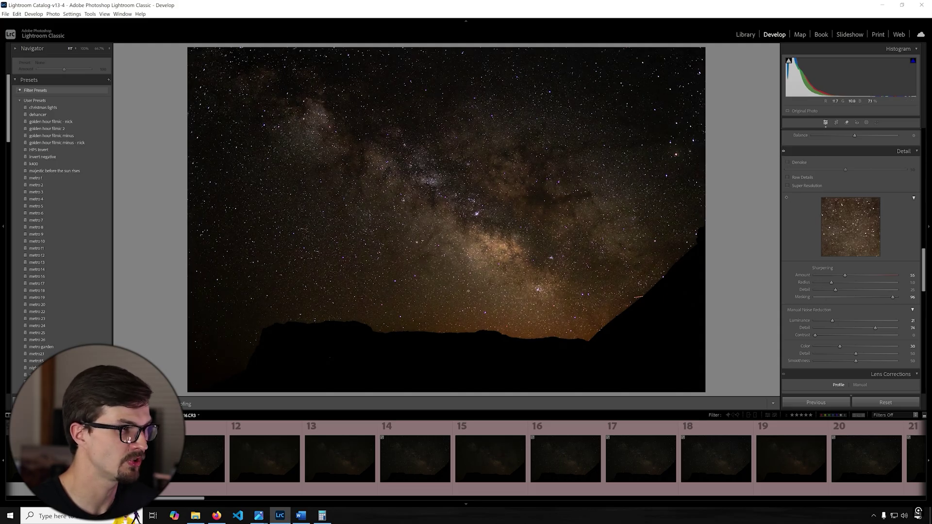
{"action": "left_click", "coordinate": [507, 241]}
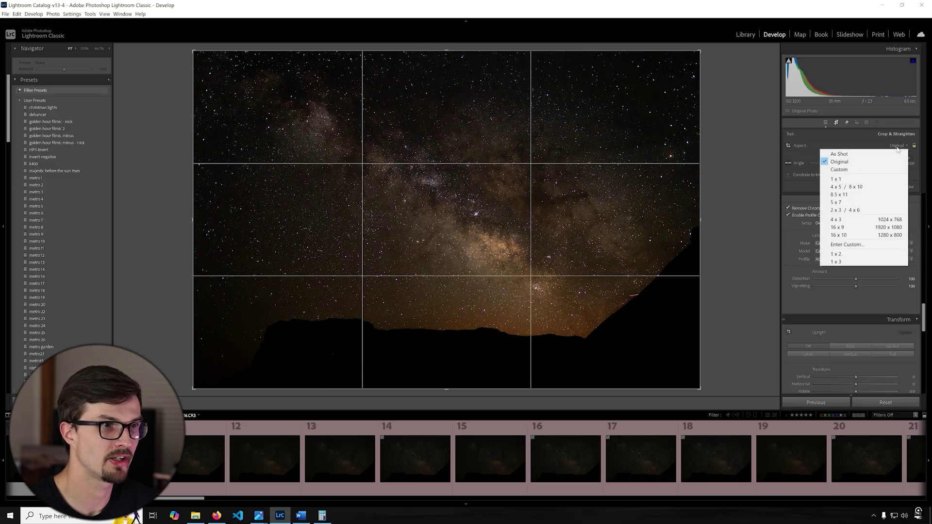
Crop to a 16 x 9 aspect ratio and shift the photo up to show more sky.
{"action": "left_click", "coordinate": [859, 228]}
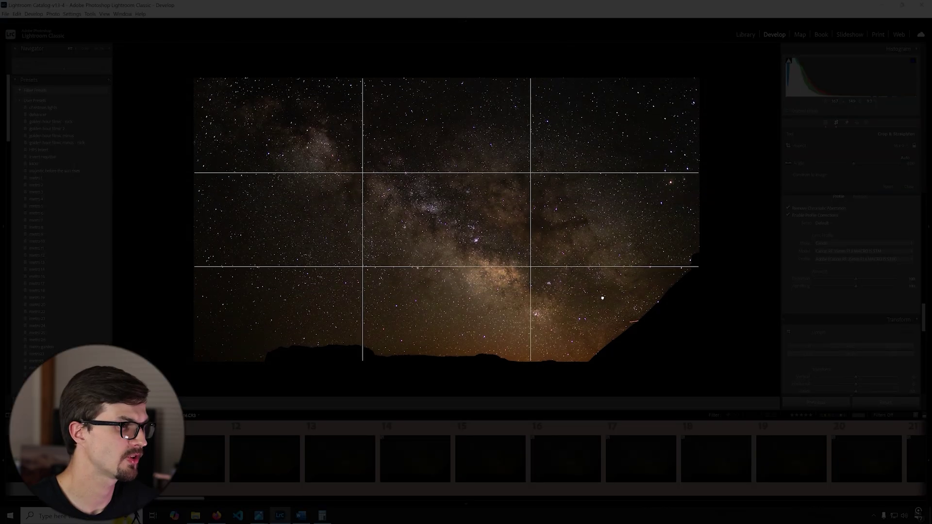
{"action": "left_click_drag", "start_coordinate": [606, 251], "coordinate": [600, 245]}
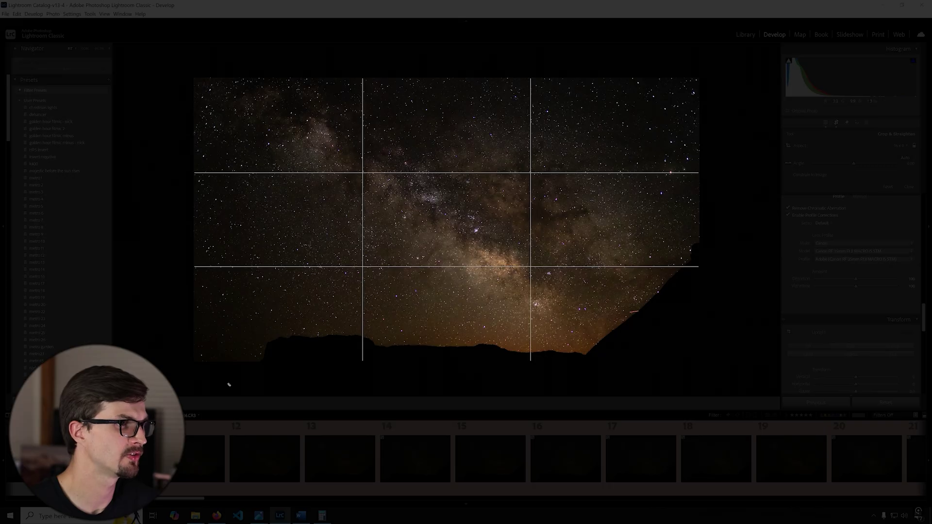
{"action": "left_click_drag", "start_coordinate": [538, 212], "coordinate": [538, 212]}
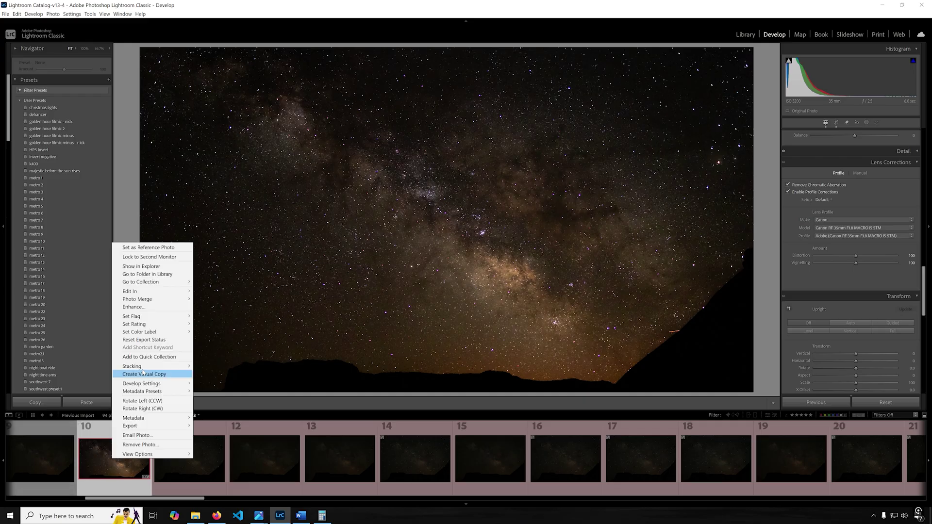
Copy photo 10's develop settings.
{"action": "mouse_move", "coordinate": [153, 385]}
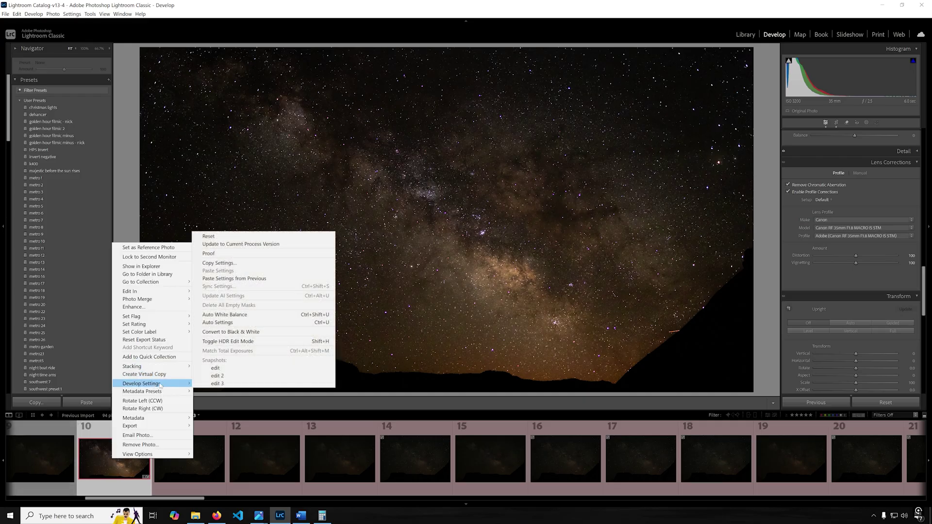
{"action": "left_click", "coordinate": [232, 266]}
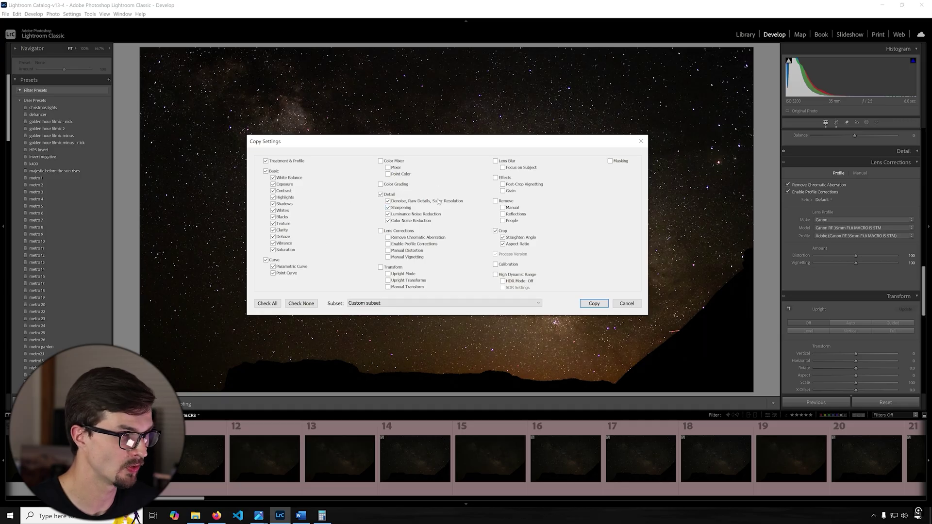
{"action": "left_click", "coordinate": [593, 302]}
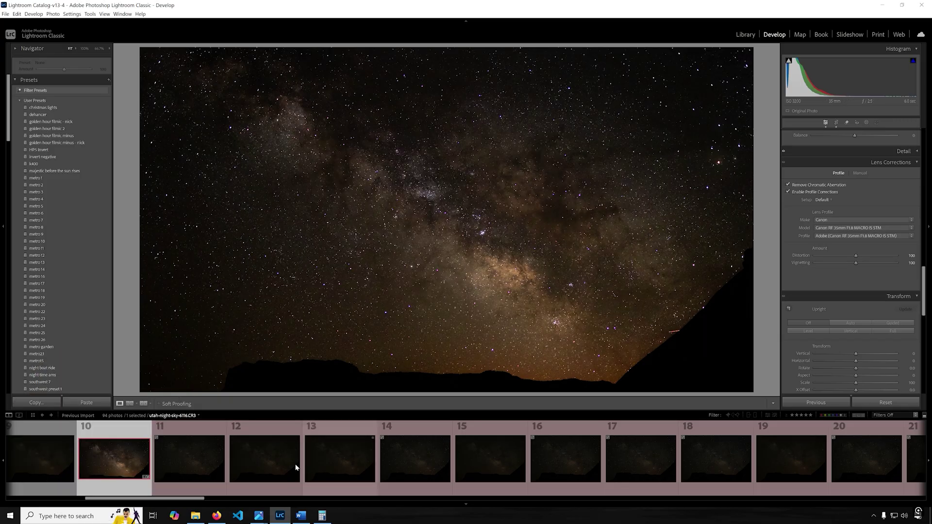
Select the frames from photo 11 onward and paste the copied settings onto them.
{"action": "left_click", "coordinate": [182, 462]}
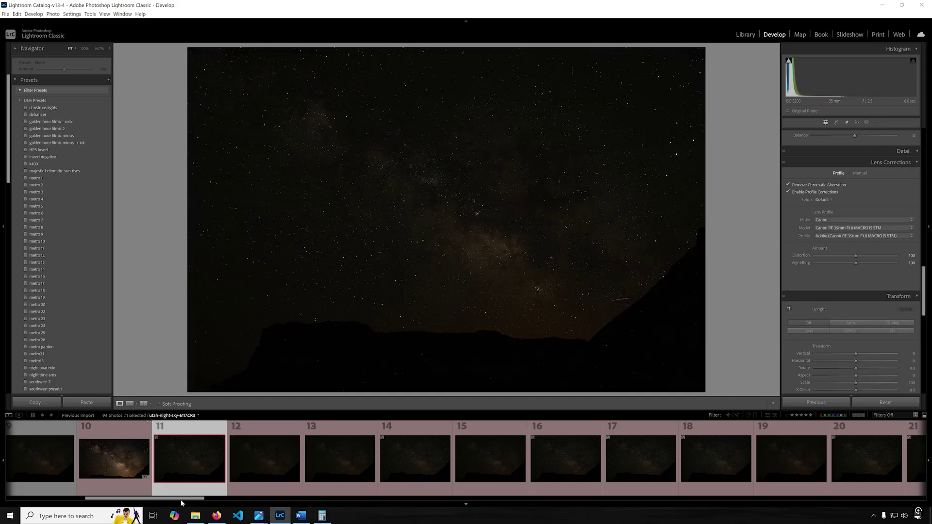
{"action": "left_click_drag", "start_coordinate": [181, 501], "coordinate": [914, 504]}
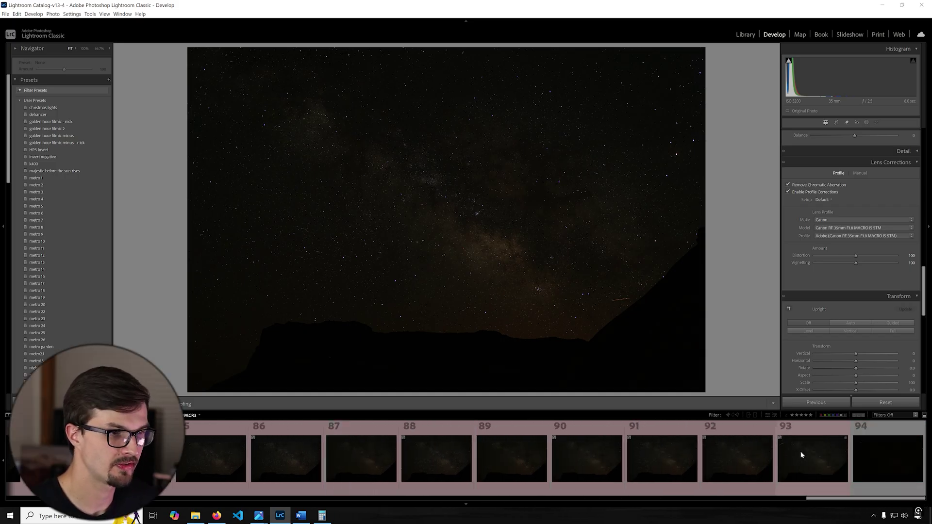
{"action": "key", "text": "ctrl+a"}
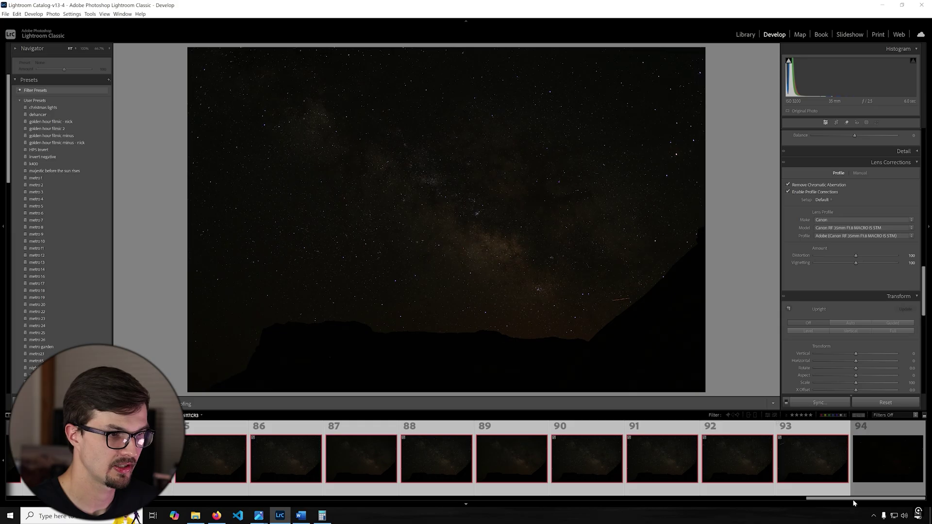
{"action": "left_click_drag", "start_coordinate": [854, 503], "coordinate": [138, 521]}
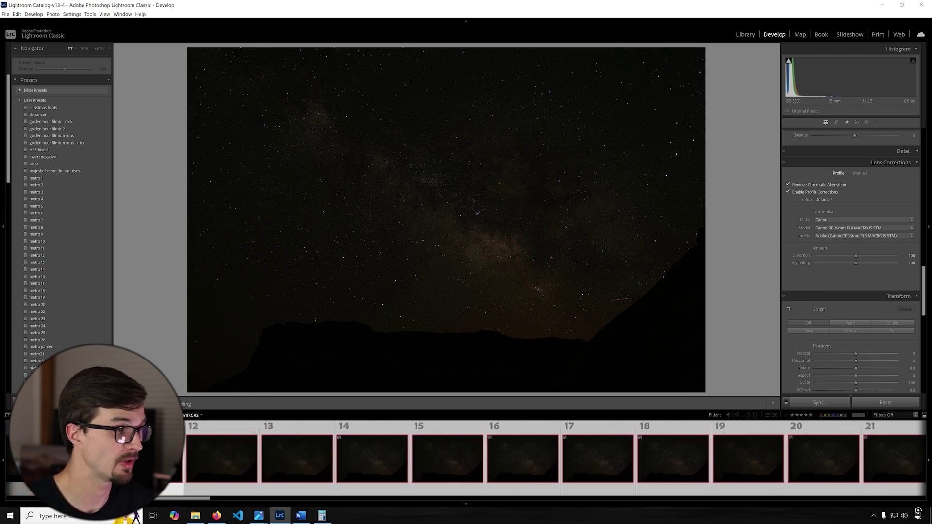
{"action": "left_click", "coordinate": [242, 466]}
{"action": "right_click", "coordinate": [365, 456]}
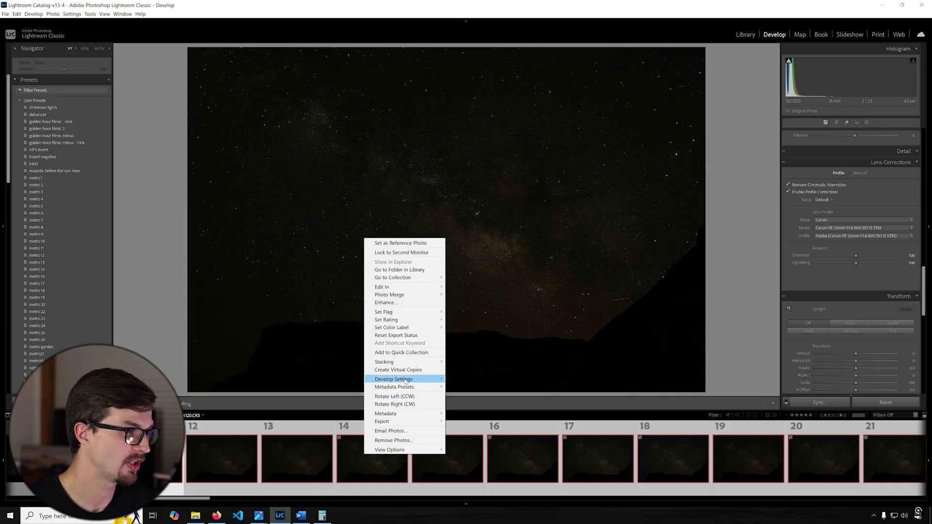
{"action": "mouse_move", "coordinate": [405, 381]}
{"action": "left_click", "coordinate": [496, 421]}
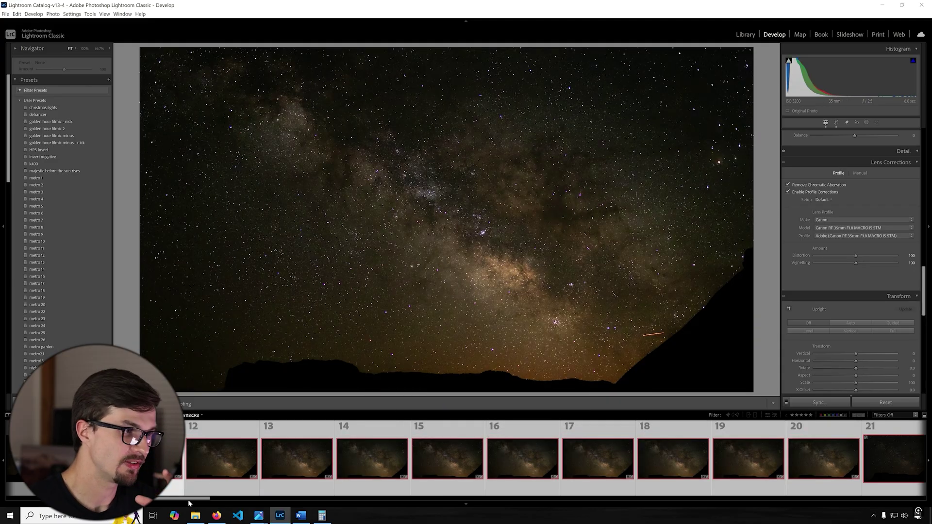
{"action": "left_click_drag", "start_coordinate": [197, 496], "coordinate": [321, 504]}
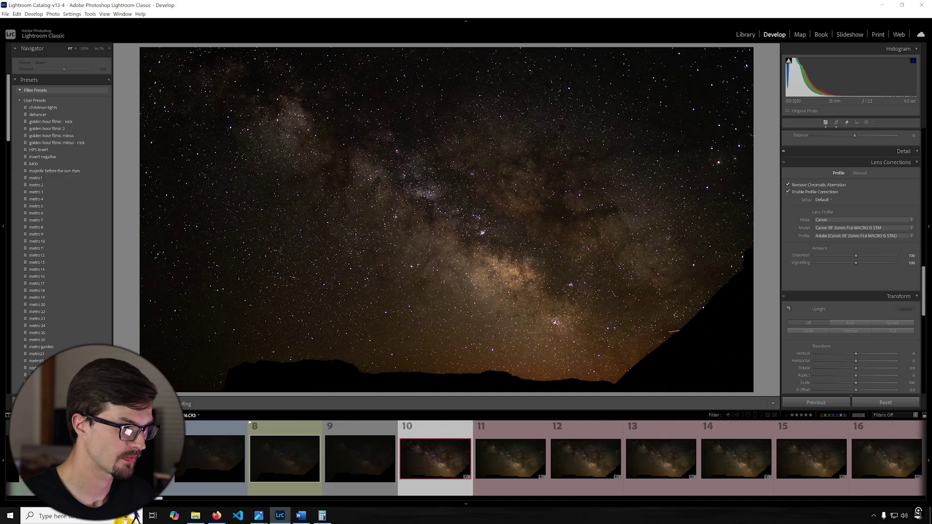
Select all 84 frames, 10 through 93, and start an export.
{"action": "scroll", "coordinate": [822, 455], "scroll_direction": "down", "scroll_amount": 20}
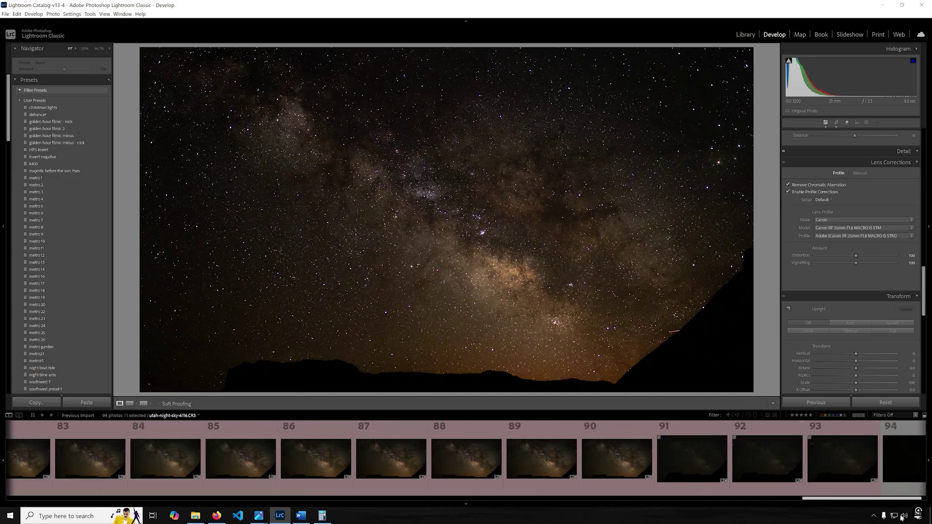
{"action": "left_click", "coordinate": [819, 455]}
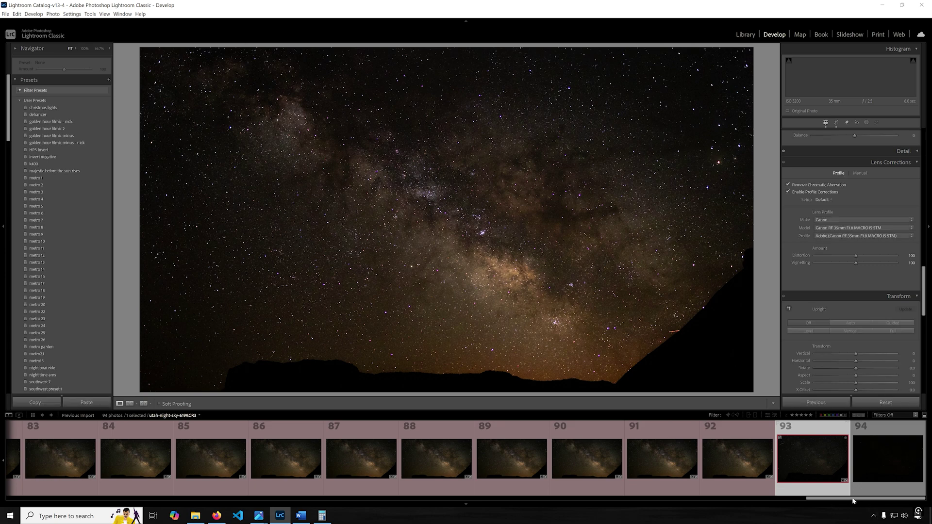
{"action": "left_click_drag", "start_coordinate": [854, 499], "coordinate": [112, 501]}
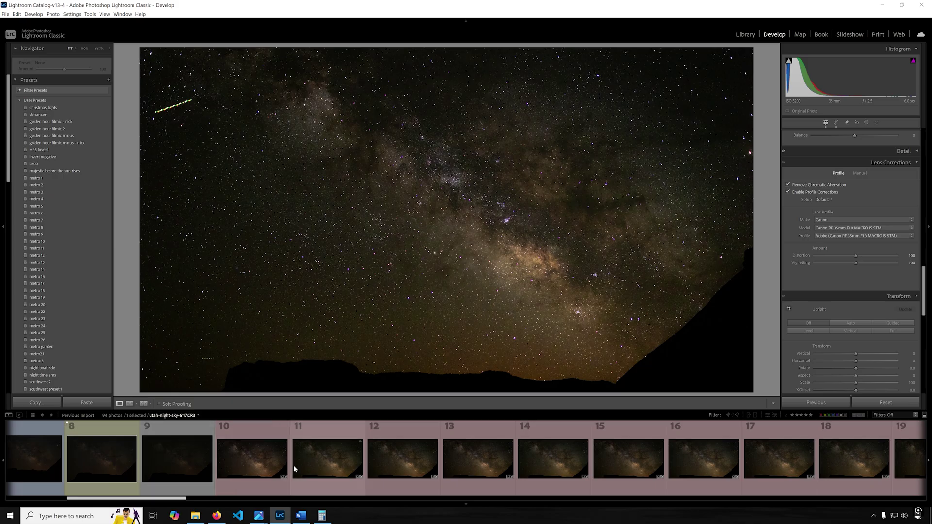
{"action": "left_click", "coordinate": [275, 467], "text": "shift"}
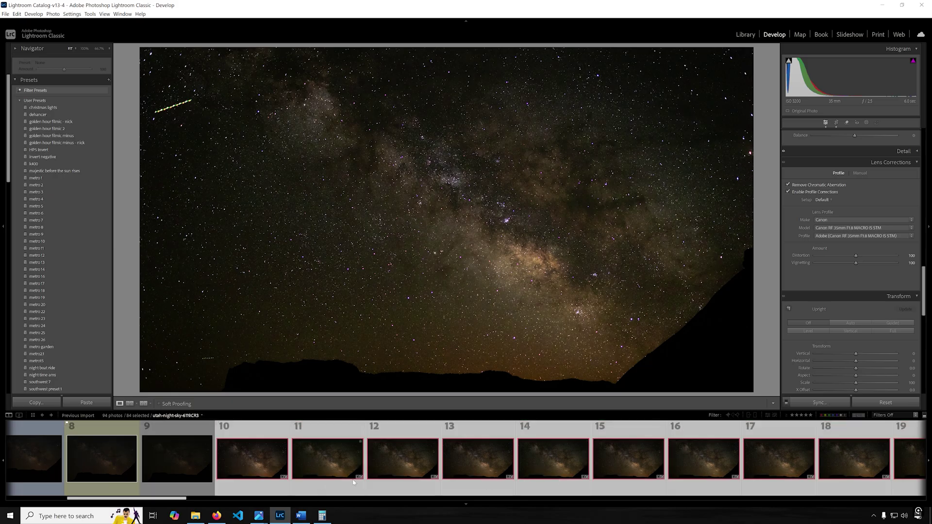
{"action": "right_click", "coordinate": [356, 464]}
{"action": "mouse_move", "coordinate": [398, 433]}
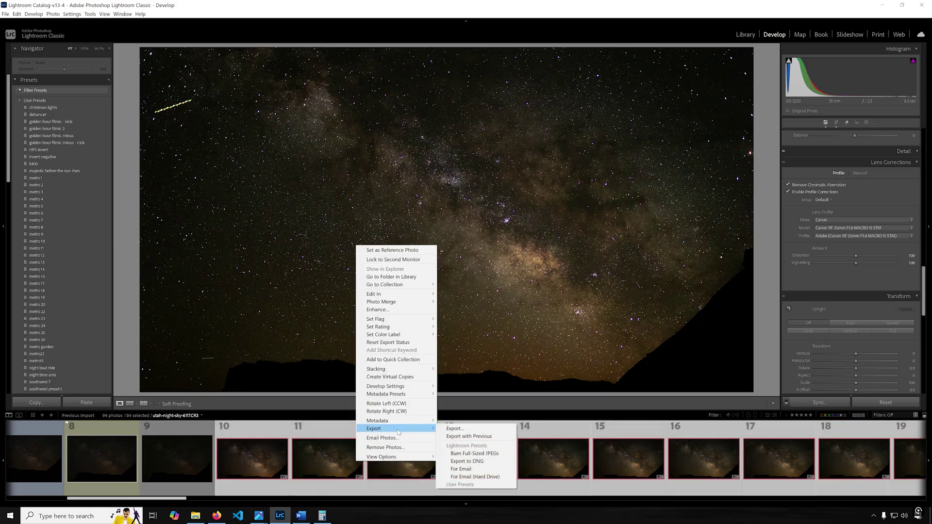
{"action": "left_click", "coordinate": [461, 427]}
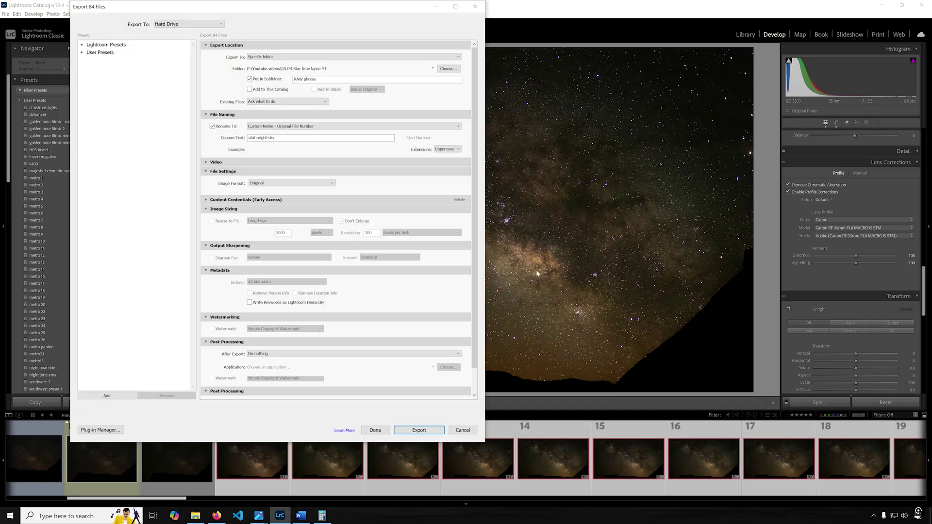
Export them as quality-100 3840x2160 JPEGs named utah-night-sky with sequence numbers.
{"action": "left_click", "coordinate": [313, 126]}
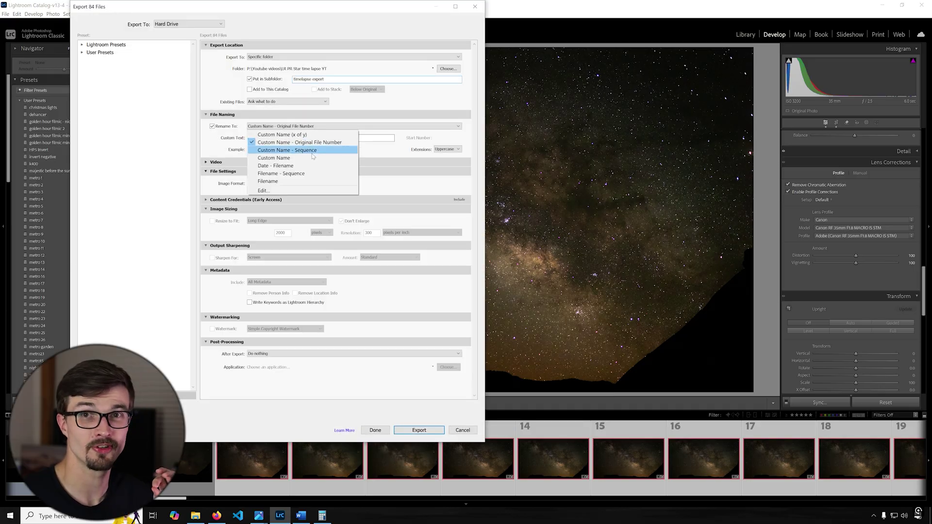
{"action": "left_click", "coordinate": [312, 152]}
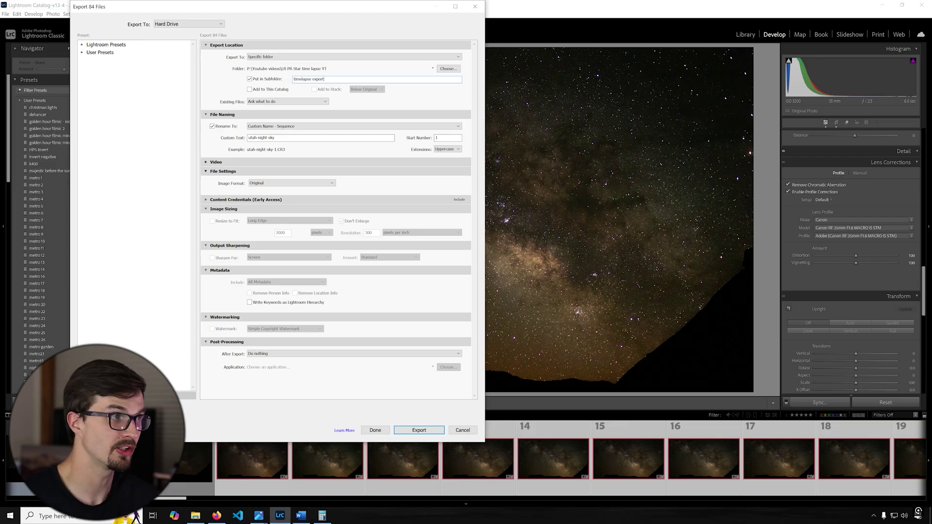
{"action": "left_click", "coordinate": [274, 183]}
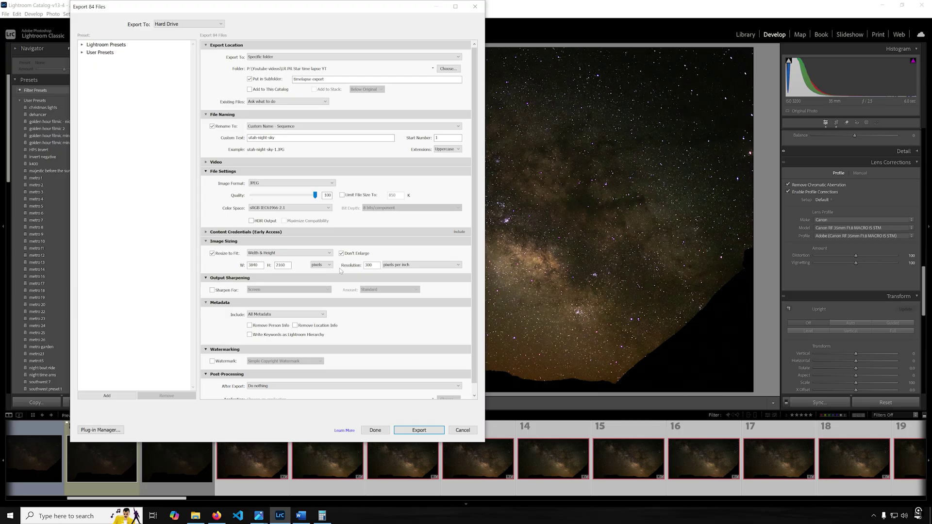
{"action": "scroll", "coordinate": [358, 343], "scroll_direction": "down", "scroll_amount": 1}
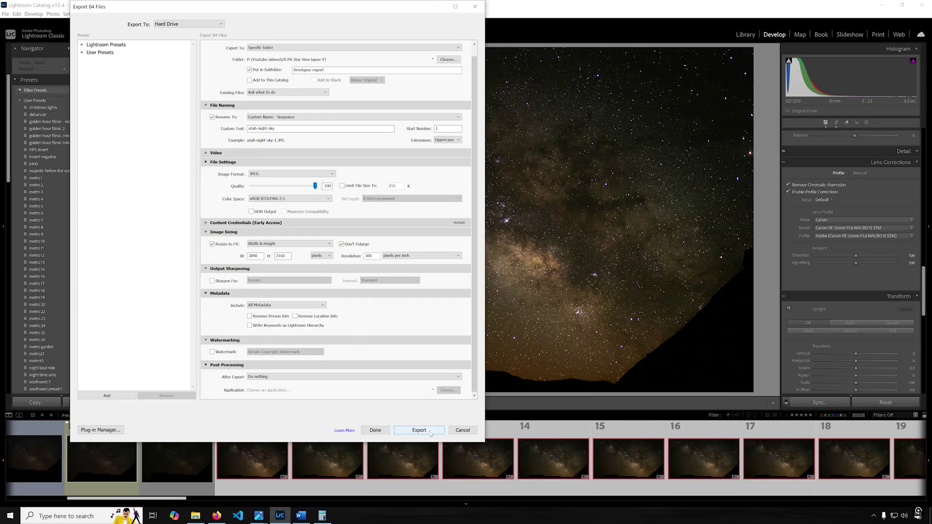
{"action": "left_click", "coordinate": [418, 430]}
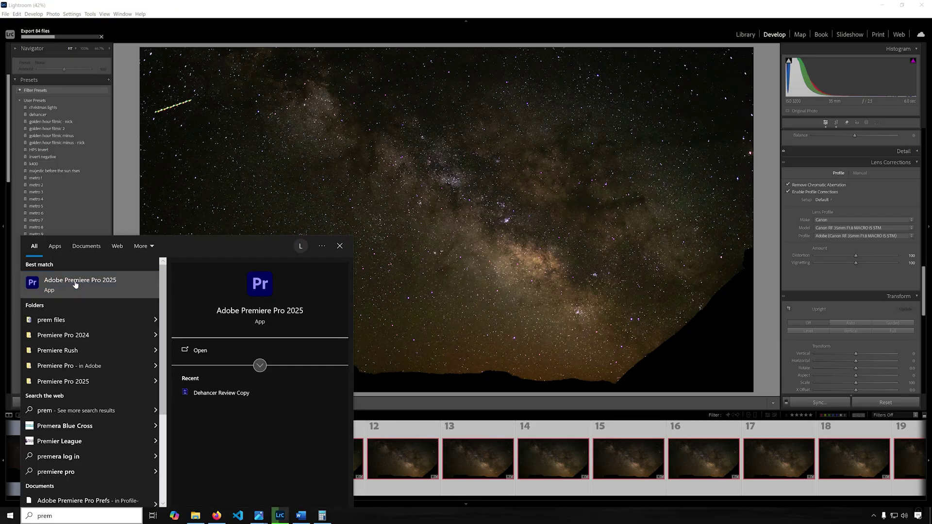
Launch Premiere Pro 2025 and create the star time lapse tutorial project, skipping import mode.
{"action": "left_click", "coordinate": [53, 289]}
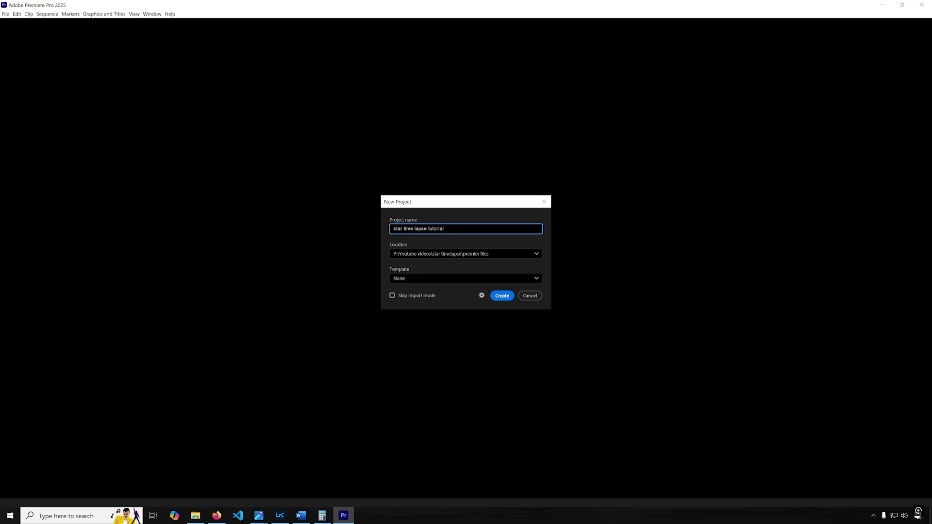
{"action": "left_click", "coordinate": [392, 297]}
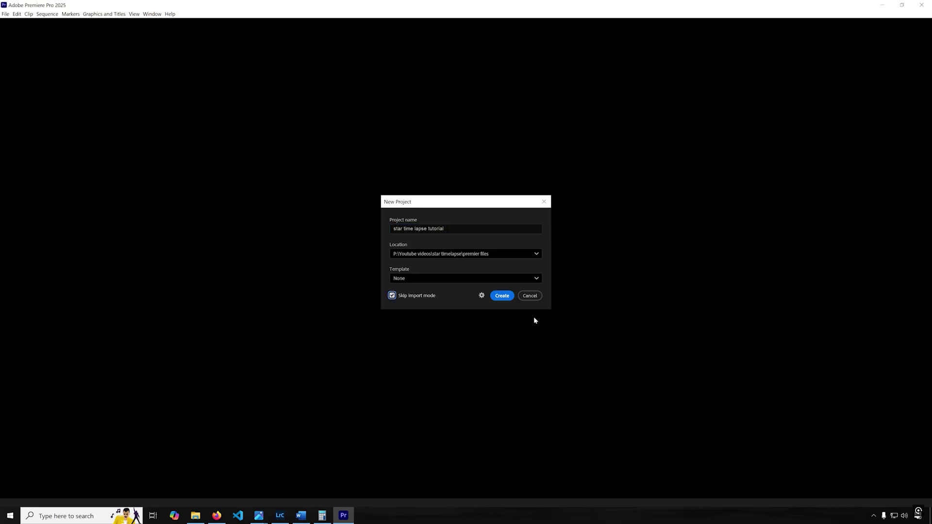
{"action": "left_click", "coordinate": [507, 296]}
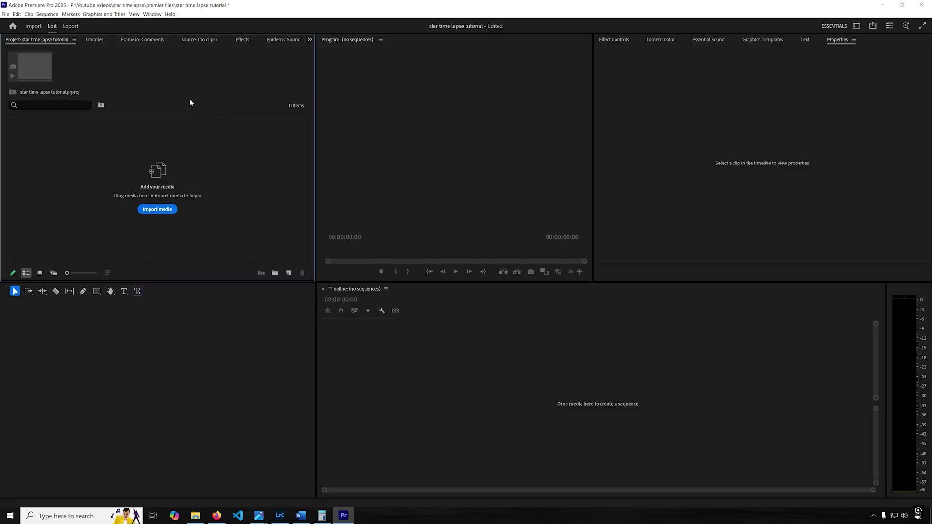
Import utah-night-sky-1 from the timelapse export folder as one image sequence clip.
{"action": "left_click", "coordinate": [6, 14]}
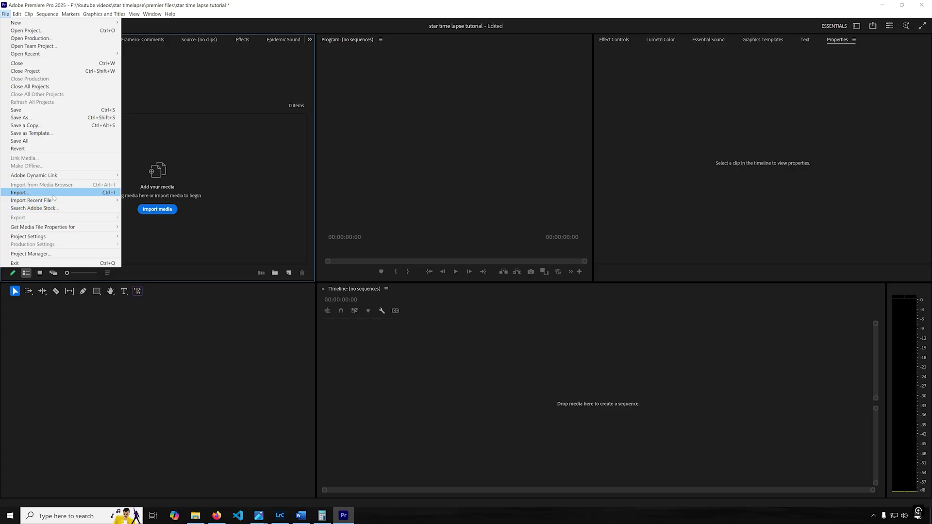
{"action": "left_click", "coordinate": [54, 193]}
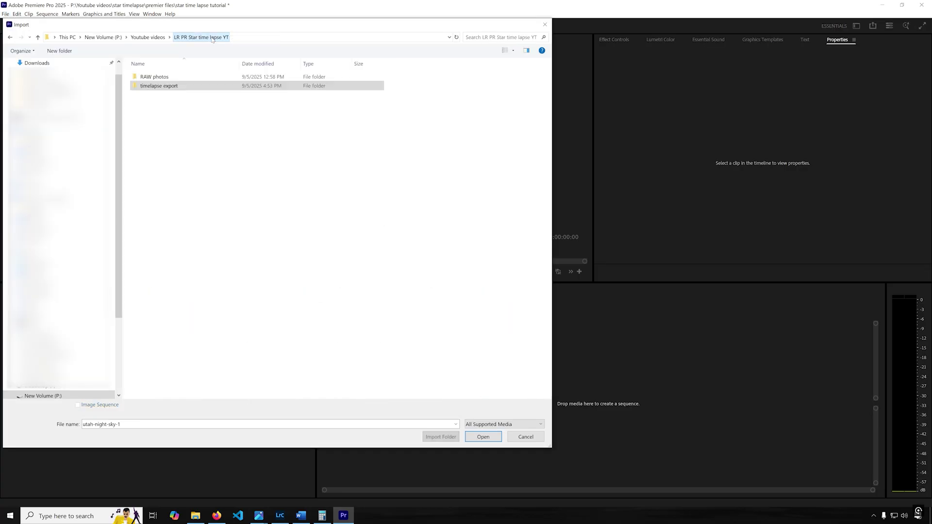
{"action": "left_click", "coordinate": [169, 87]}
{"action": "double_click", "coordinate": [169, 87]}
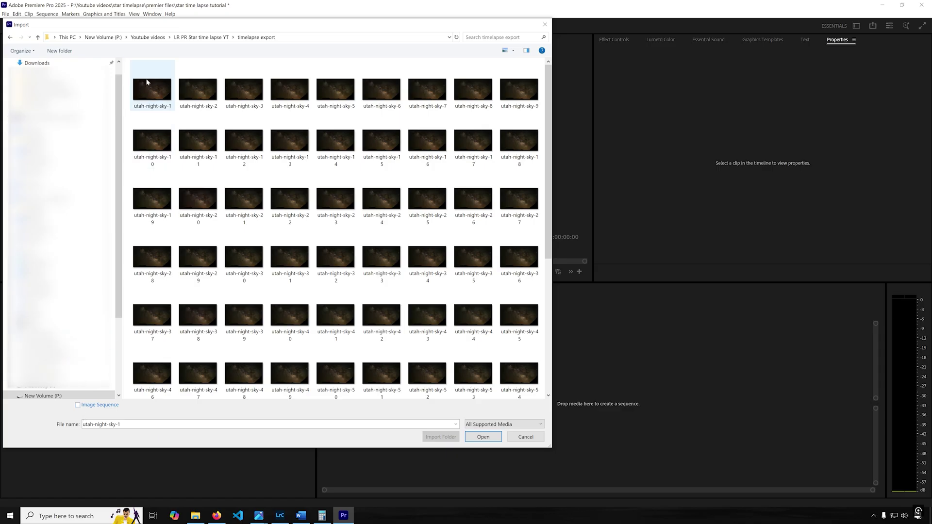
{"action": "left_click", "coordinate": [156, 99]}
{"action": "left_click", "coordinate": [78, 405]}
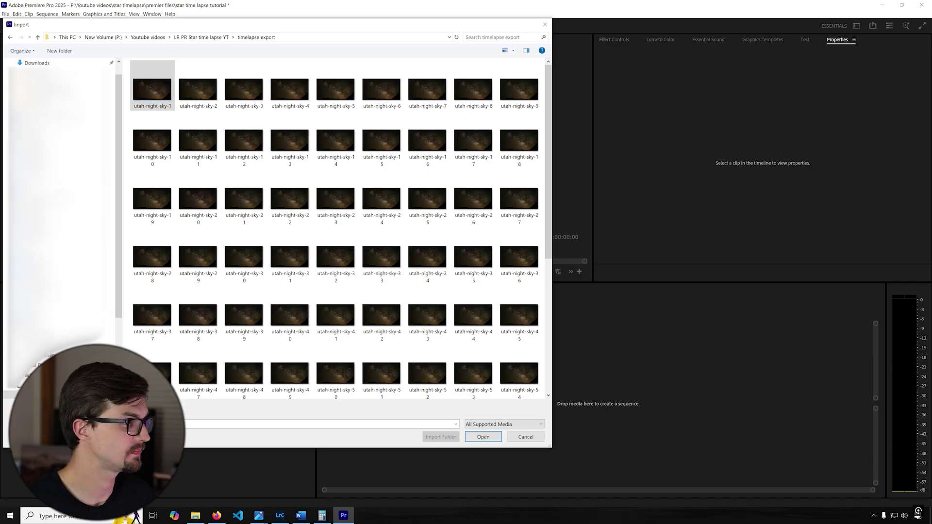
{"action": "left_click", "coordinate": [483, 437]}
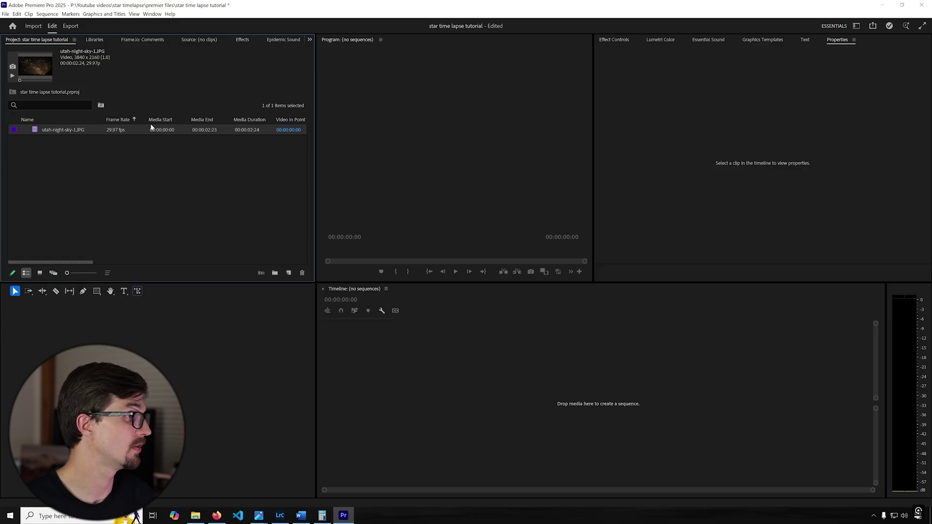
Preview the night-sky clip in the Source monitor and drag it into the Timeline to create a sequence.
{"action": "double_click", "coordinate": [35, 130]}
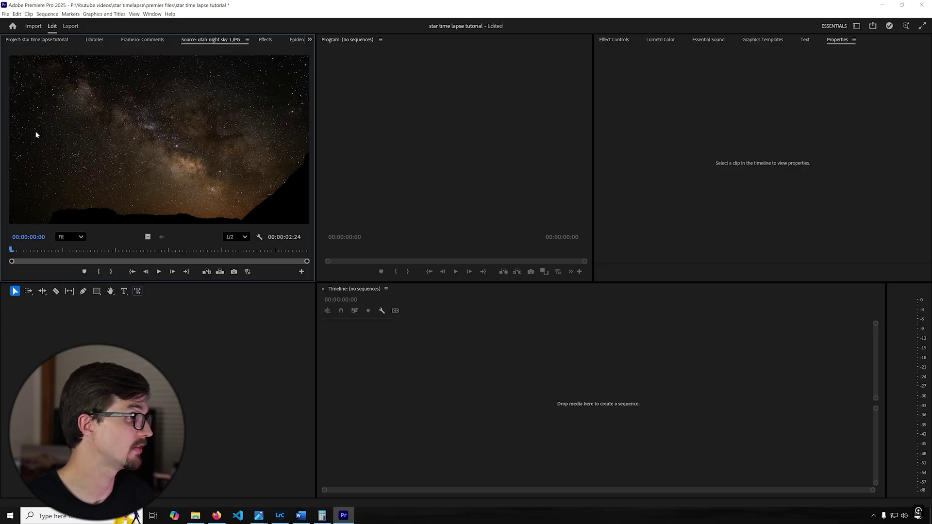
{"action": "left_click", "coordinate": [159, 271]}
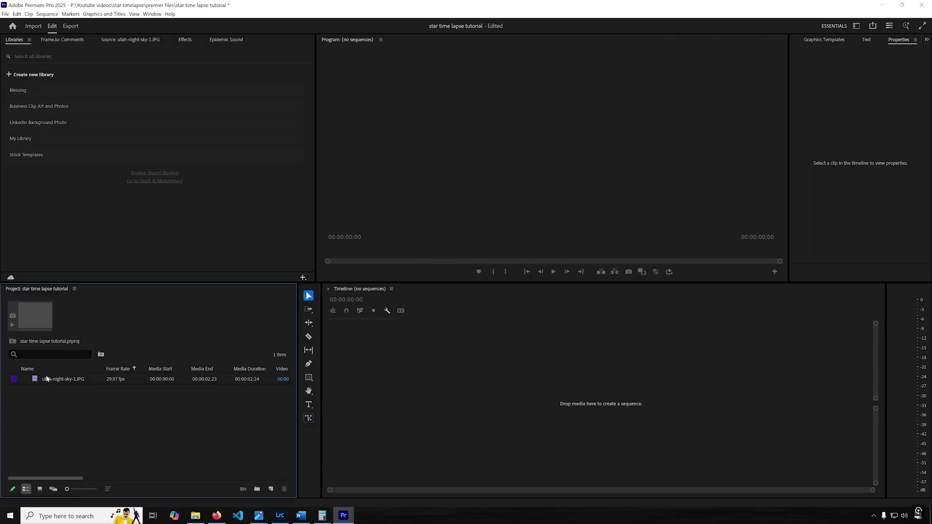
{"action": "left_click_drag", "start_coordinate": [428, 370], "coordinate": [429, 369]}
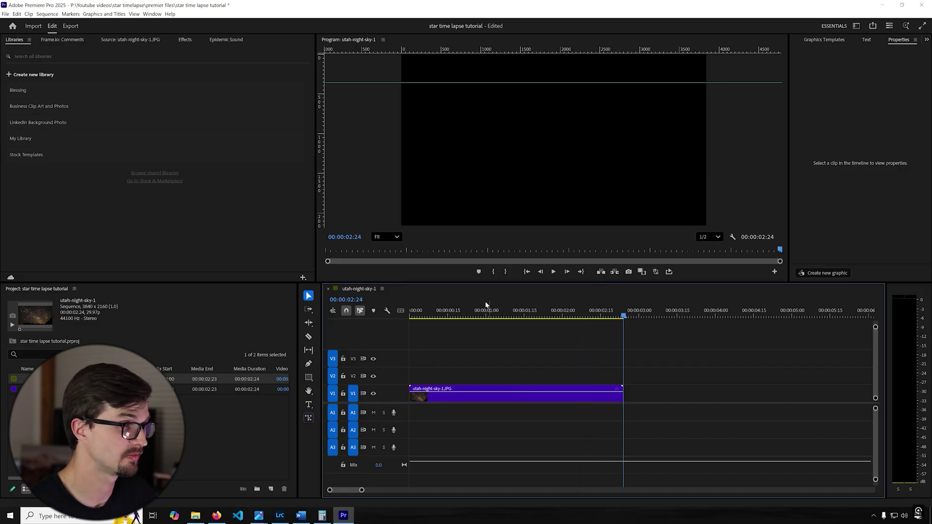
Play the 2:24 utah-night-sky-1 sequence from the start, replaying it once.
{"action": "key", "text": "space"}
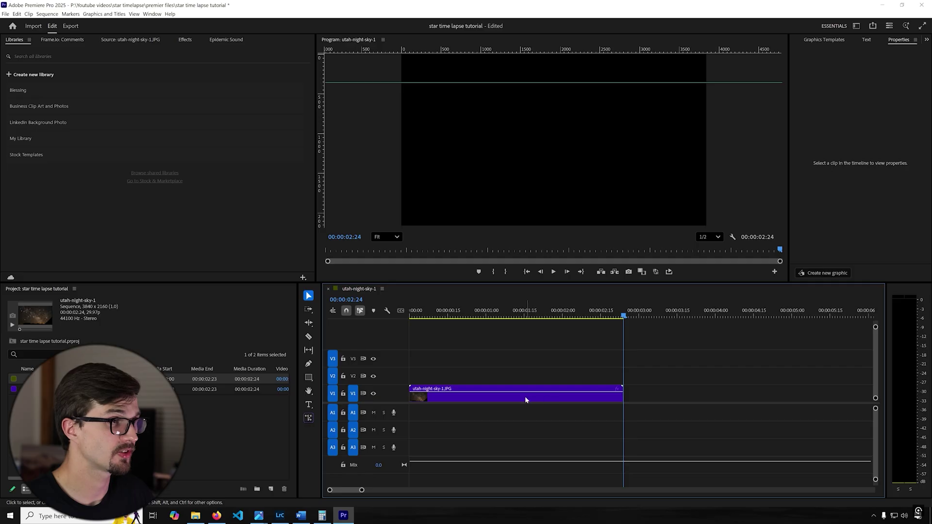
{"action": "left_click_drag", "start_coordinate": [524, 314], "coordinate": [340, 312]}
{"action": "key", "text": "space"}
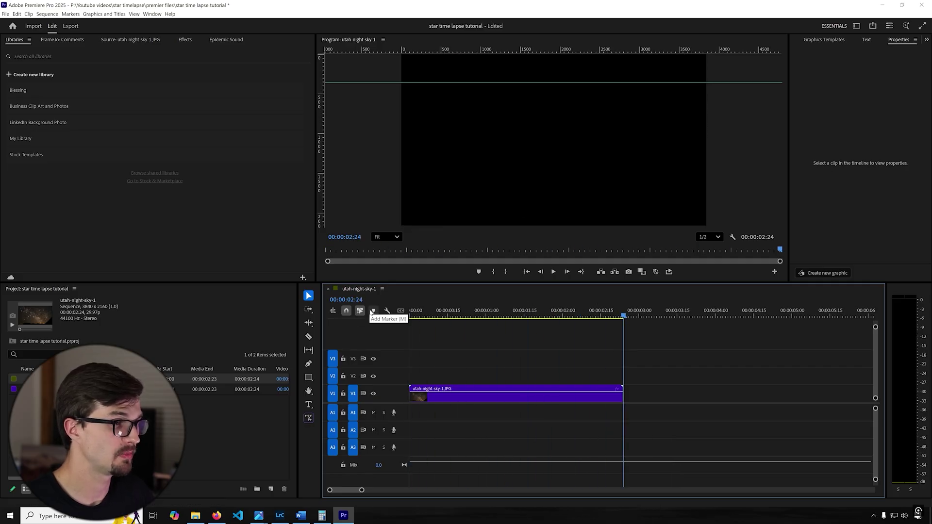
Open the timeline clip's Speed/Duration settings and close them unchanged.
{"action": "right_click", "coordinate": [496, 400]}
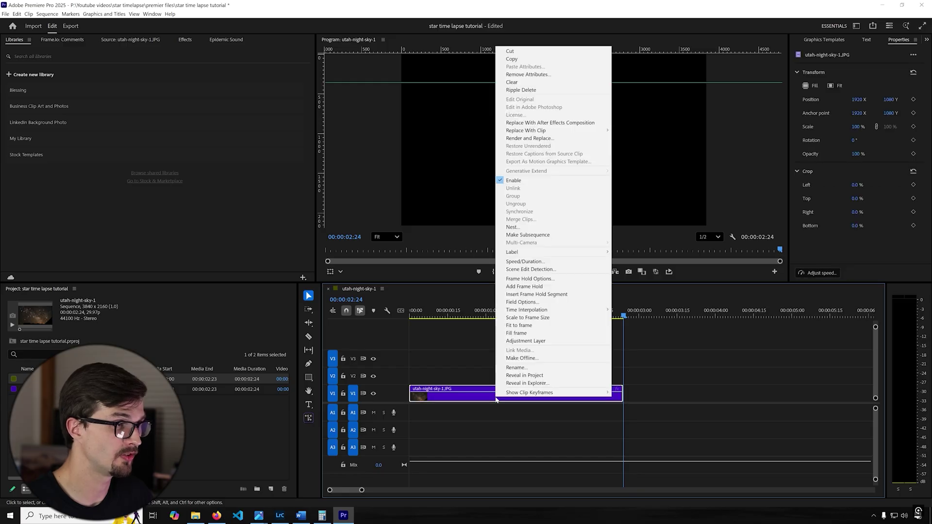
{"action": "left_click", "coordinate": [532, 262]}
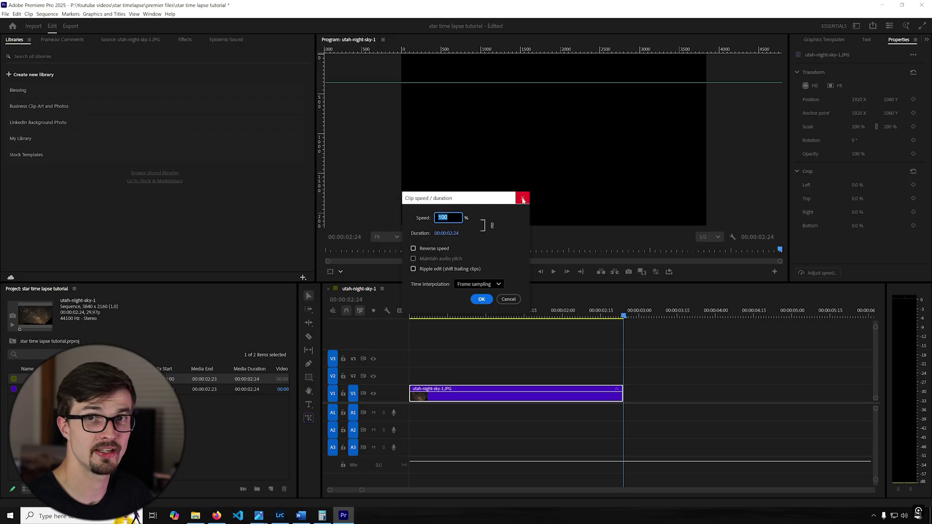
{"action": "left_click", "coordinate": [523, 198]}
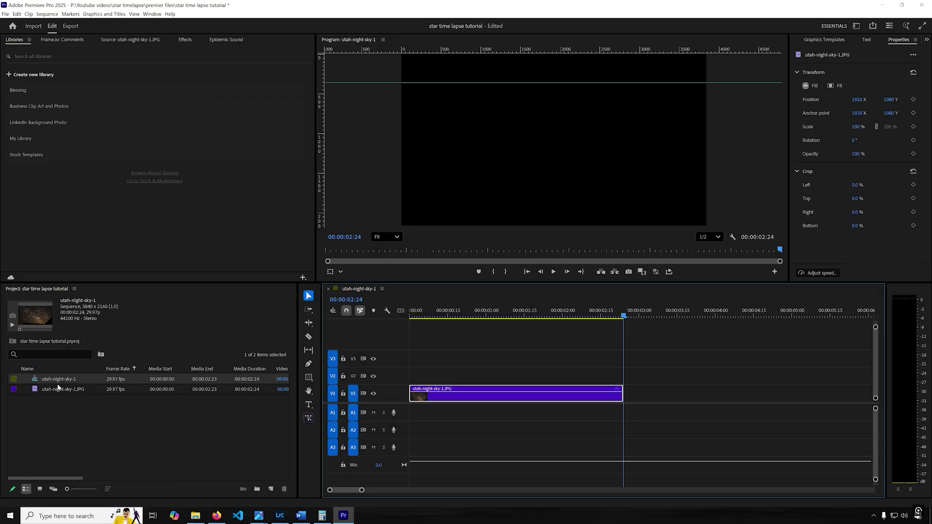
Interpret utah-night-sky-1.JPG footage at an assumed 24 fps frame rate.
{"action": "left_click", "coordinate": [71, 390]}
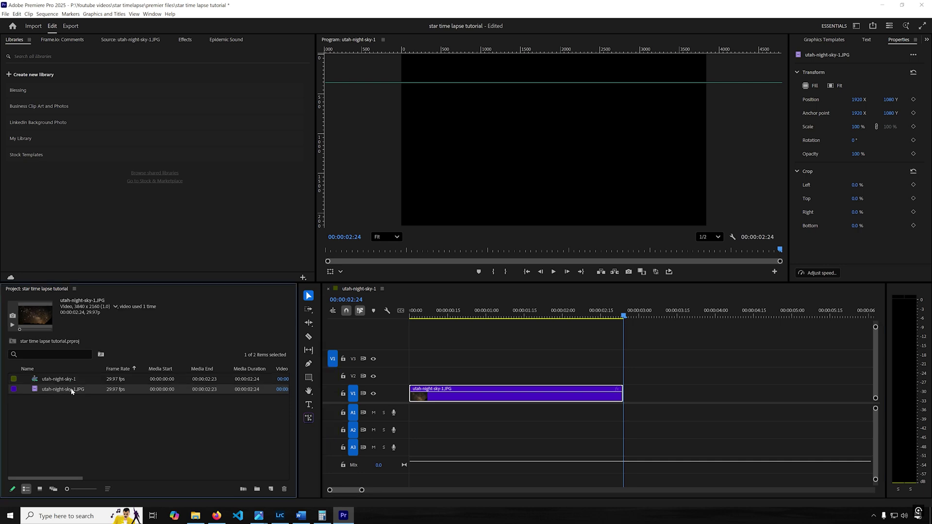
{"action": "right_click", "coordinate": [69, 393]}
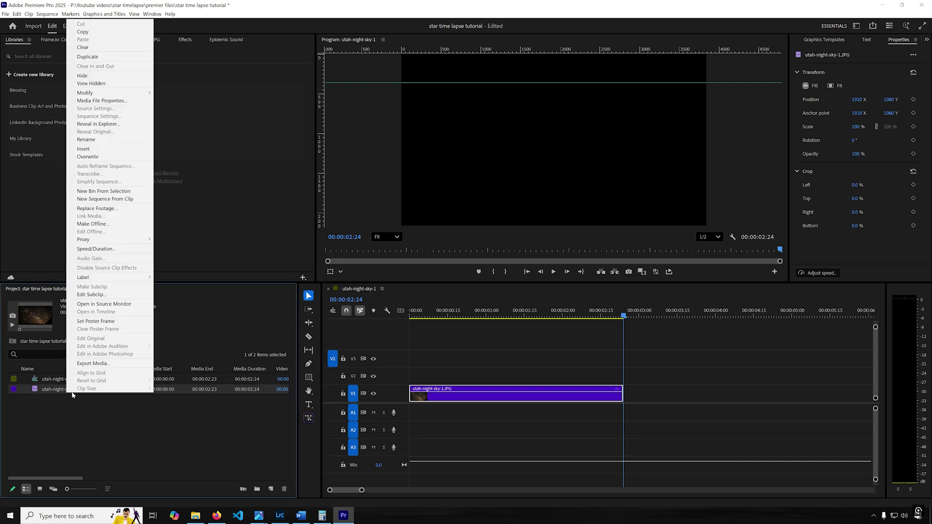
{"action": "mouse_move", "coordinate": [125, 95]}
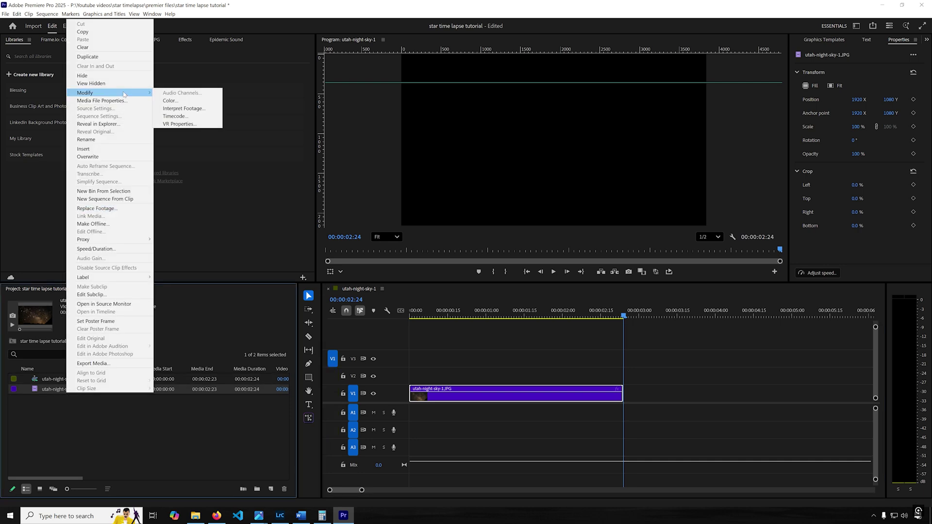
{"action": "left_click", "coordinate": [186, 110]}
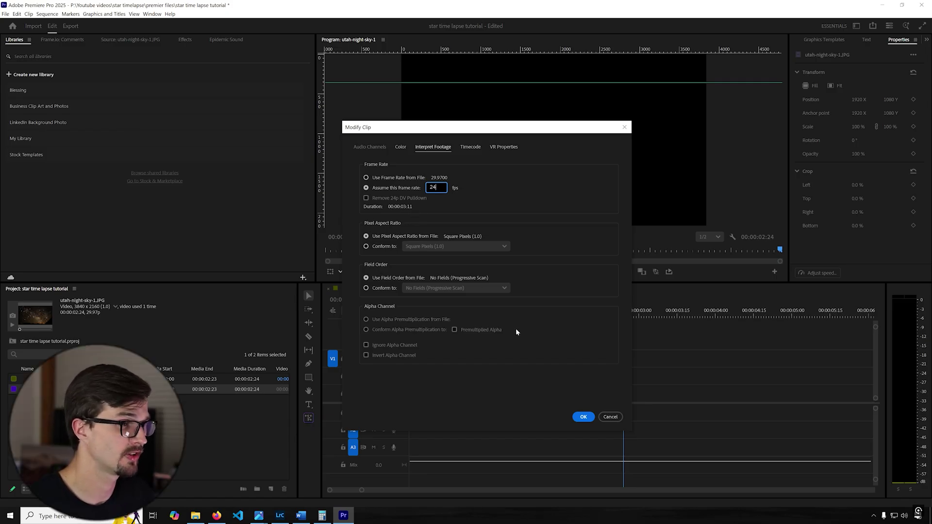
{"action": "left_click", "coordinate": [583, 417]}
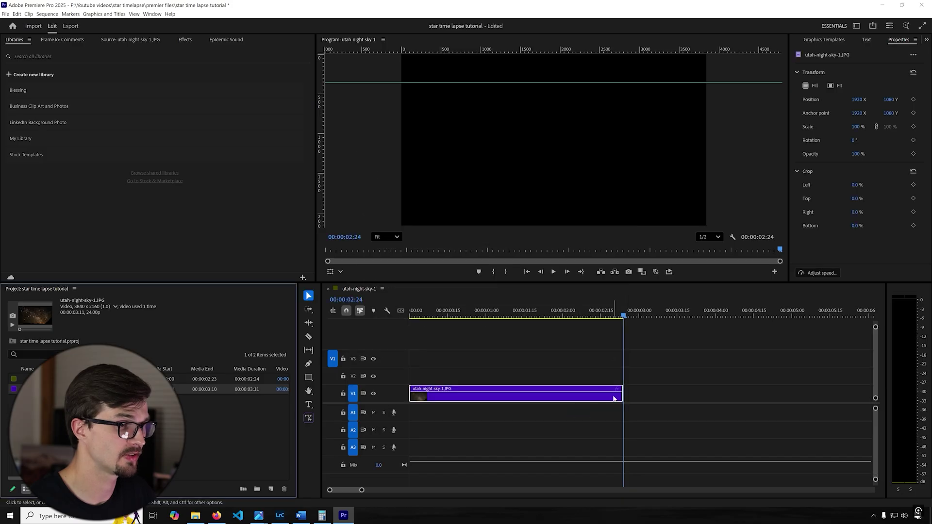
Extend the clip end to about 3:15 and set the sequence timebase to 24.00 fps.
{"action": "left_click_drag", "start_coordinate": [620, 394], "coordinate": [851, 400]}
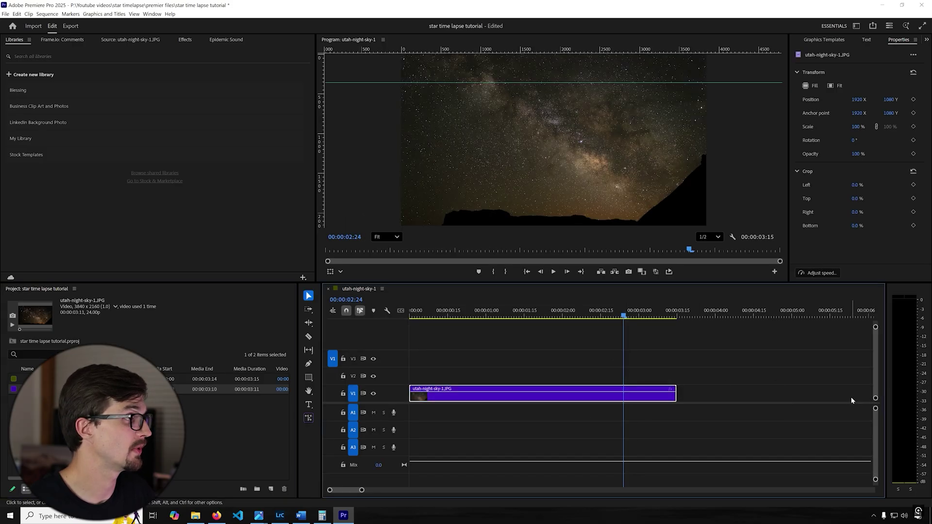
{"action": "left_click", "coordinate": [47, 14]}
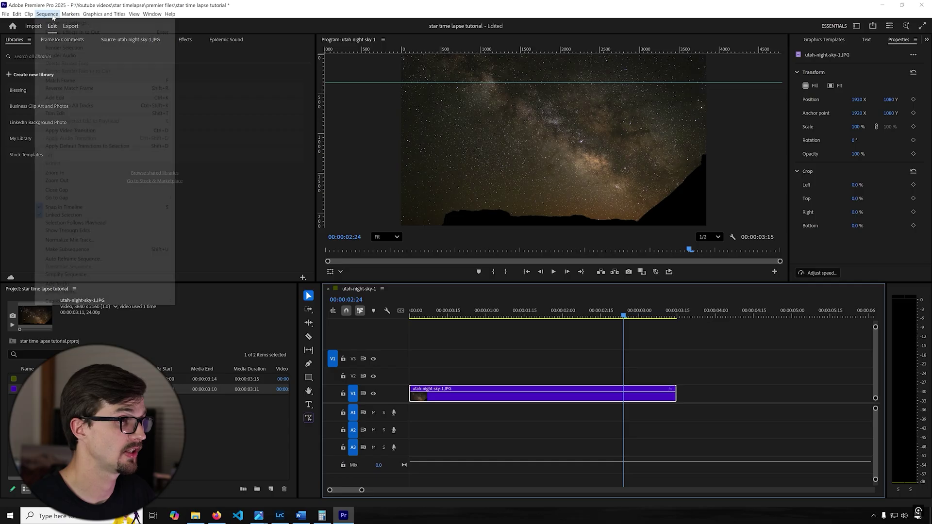
{"action": "left_click", "coordinate": [56, 22]}
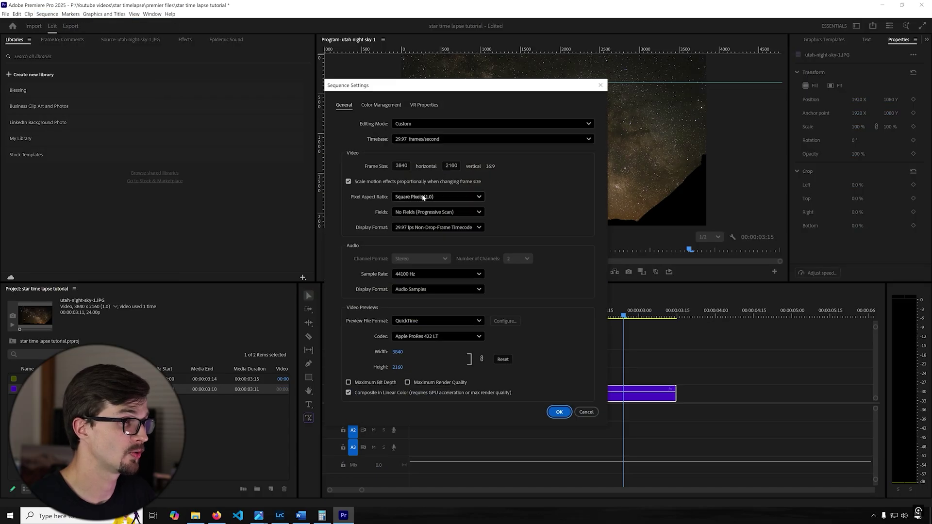
{"action": "left_click", "coordinate": [416, 139]}
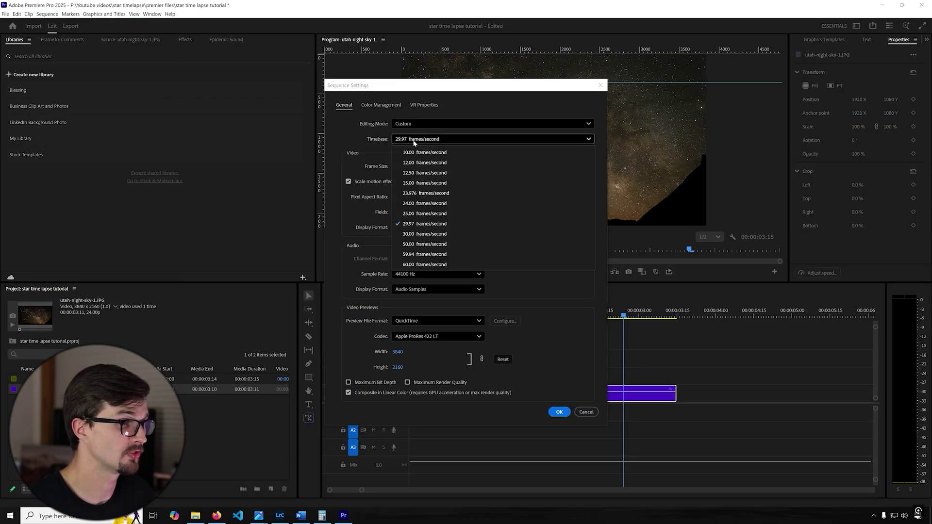
{"action": "left_click", "coordinate": [431, 201]}
{"action": "left_click", "coordinate": [560, 411]}
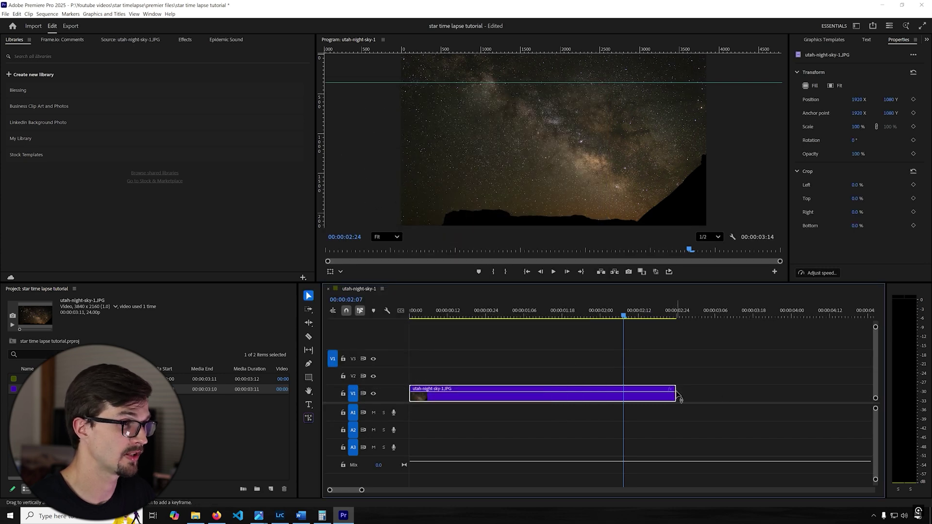
Play the 24 fps sequence from the start, stop it, and jump to the end.
{"action": "left_click_drag", "start_coordinate": [678, 388], "coordinate": [706, 385]}
{"action": "left_click", "coordinate": [411, 313]}
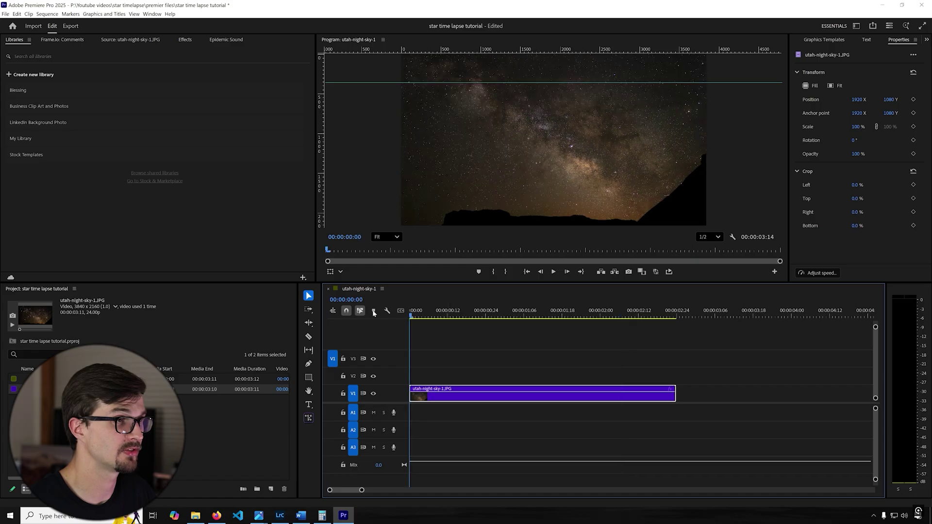
{"action": "key", "text": "space"}
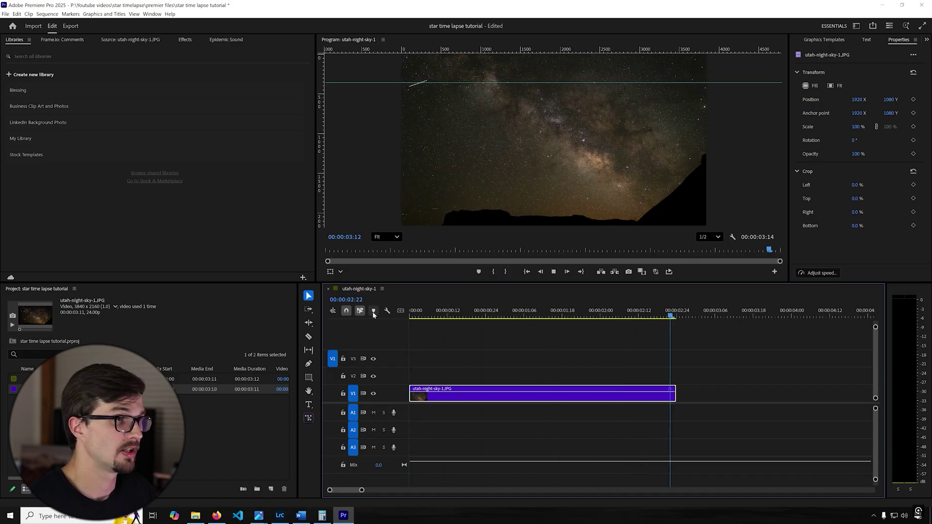
{"action": "key", "text": "space"}
{"action": "key", "text": "space"}
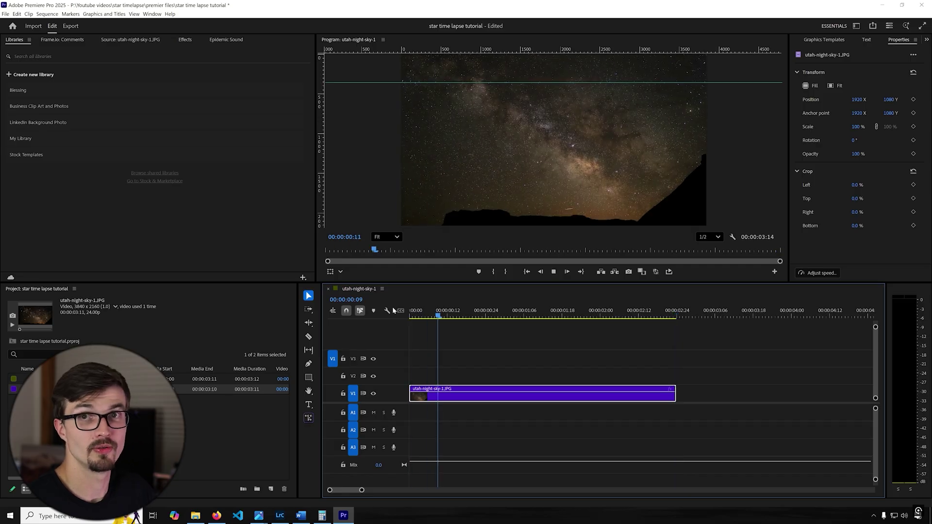
{"action": "key", "text": "End"}
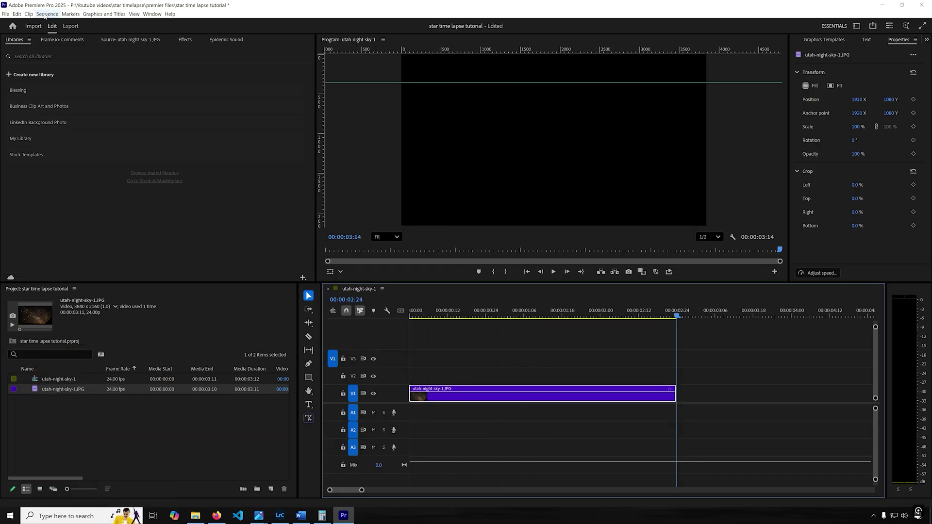
Change the sequence timebase to 15.00 fps in Sequence Settings.
{"action": "left_click", "coordinate": [47, 13]}
{"action": "left_click", "coordinate": [54, 22]}
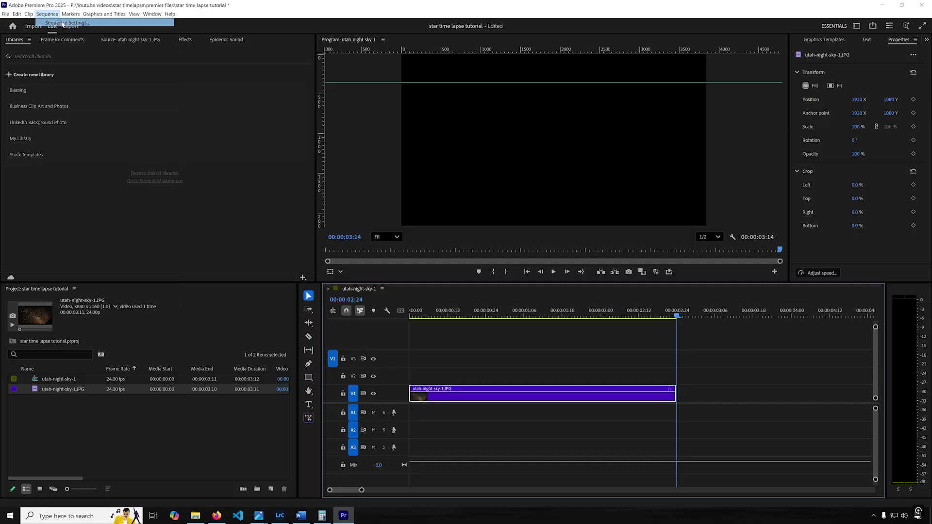
{"action": "left_click", "coordinate": [425, 140]}
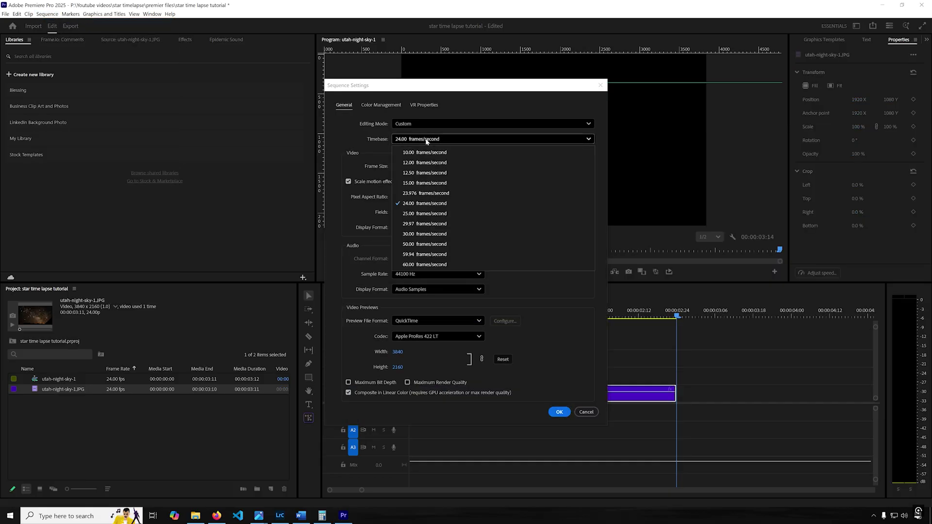
{"action": "left_click", "coordinate": [440, 183]}
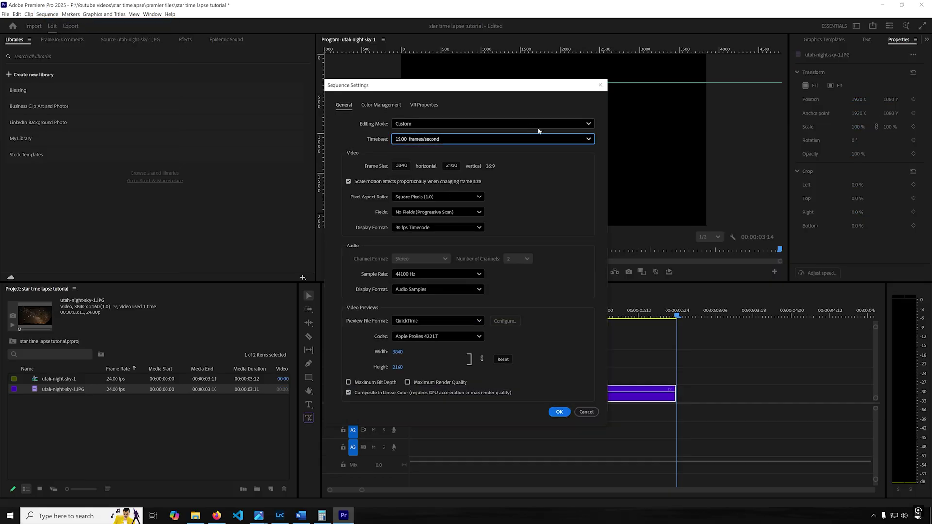
{"action": "left_click", "coordinate": [559, 412]}
Interpret utah-night-sky-1.JPG footage at an assumed 15 fps frame rate.
{"action": "right_click", "coordinate": [100, 417]}
{"action": "left_click", "coordinate": [101, 417]}
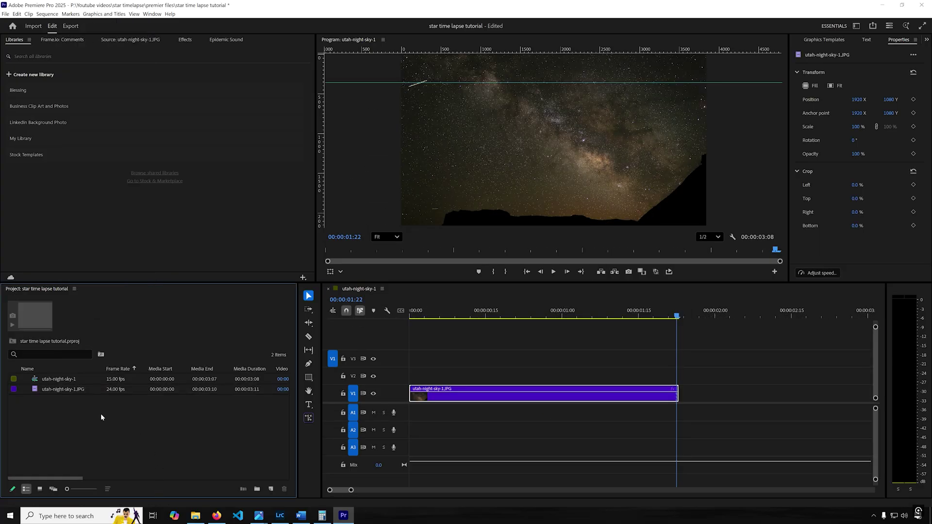
{"action": "right_click", "coordinate": [66, 392]}
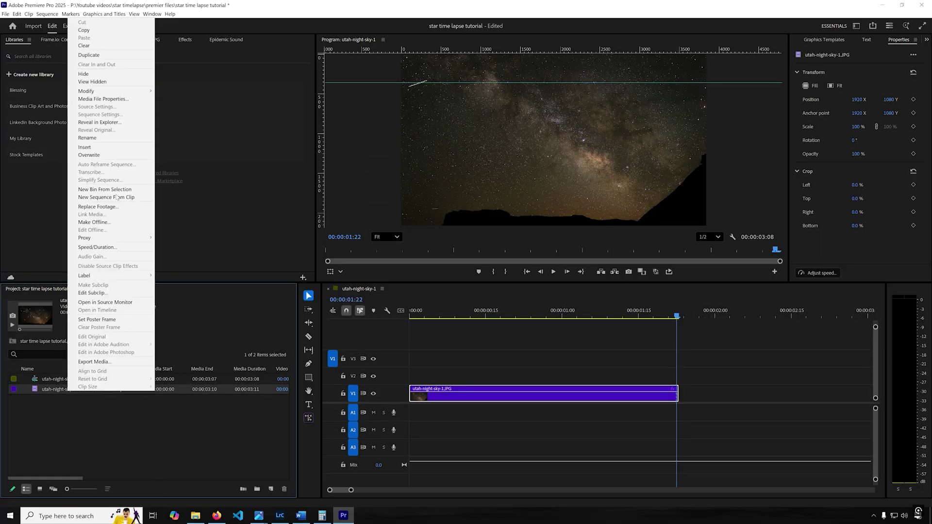
{"action": "mouse_move", "coordinate": [155, 92]}
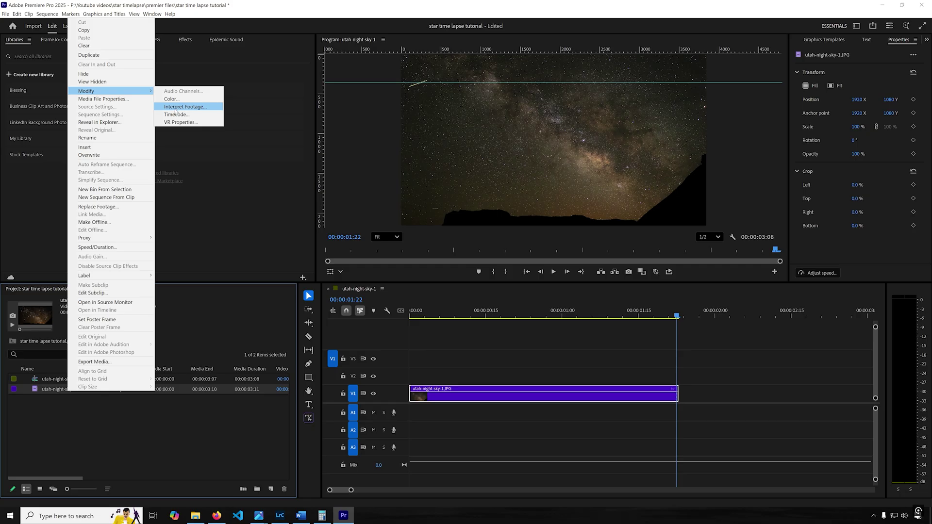
{"action": "left_click", "coordinate": [182, 107]}
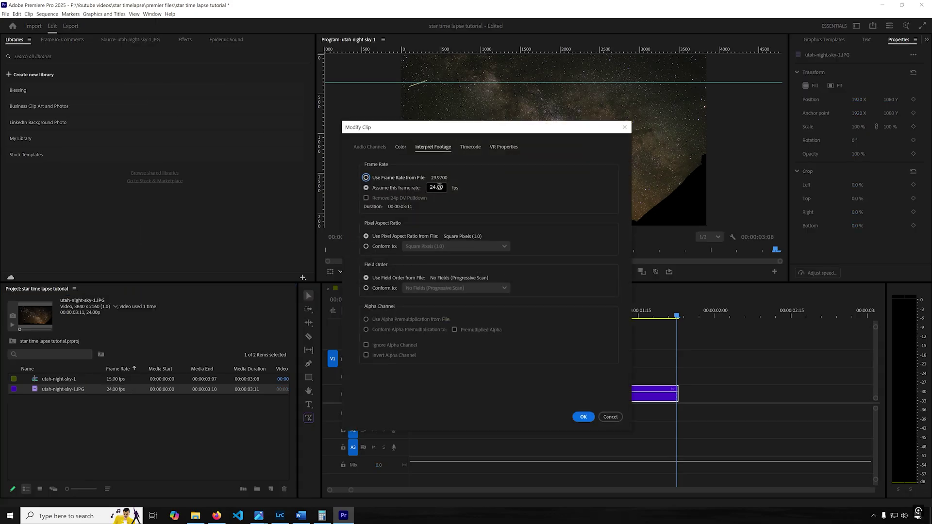
{"action": "left_click_drag", "start_coordinate": [443, 188], "coordinate": [418, 185]}
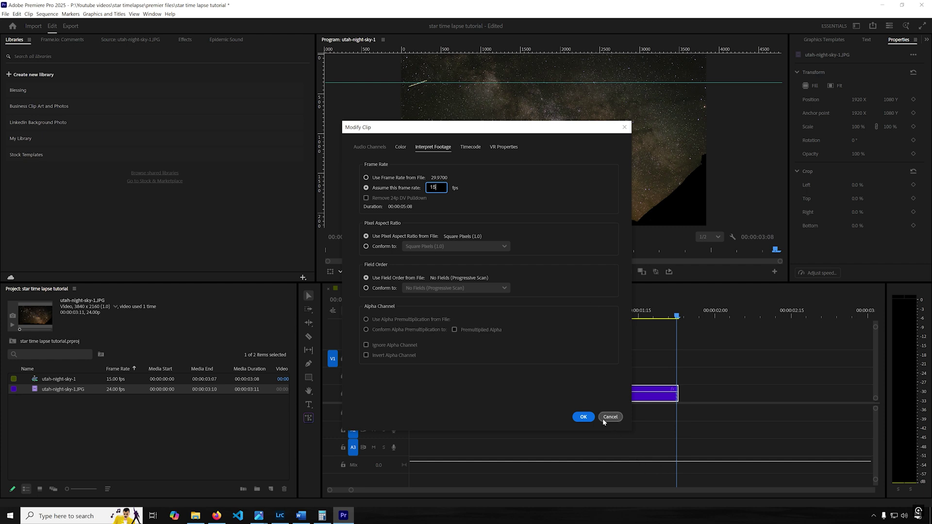
{"action": "left_click", "coordinate": [584, 417]}
Extend the clip to its full 5:09 length and play the 15 fps sequence from the start.
{"action": "key", "text": "space"}
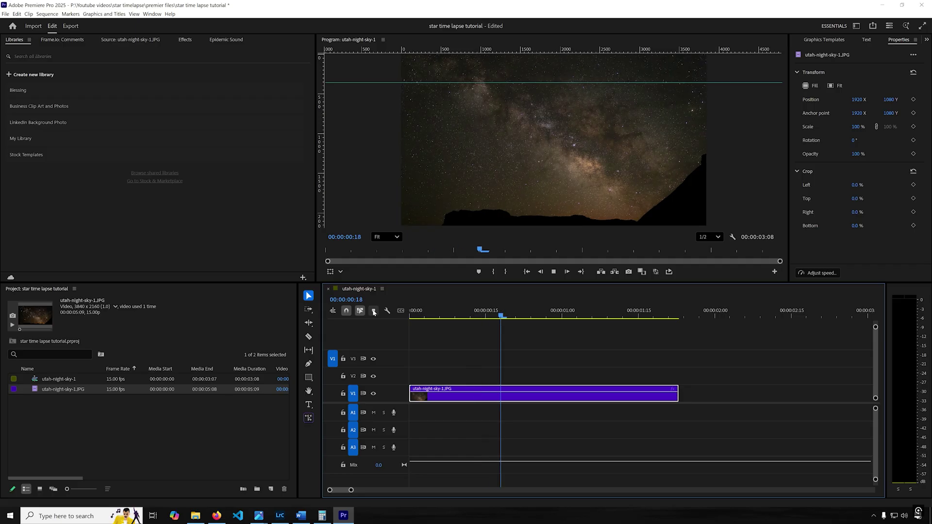
{"action": "left_click_drag", "start_coordinate": [678, 393], "coordinate": [857, 401]}
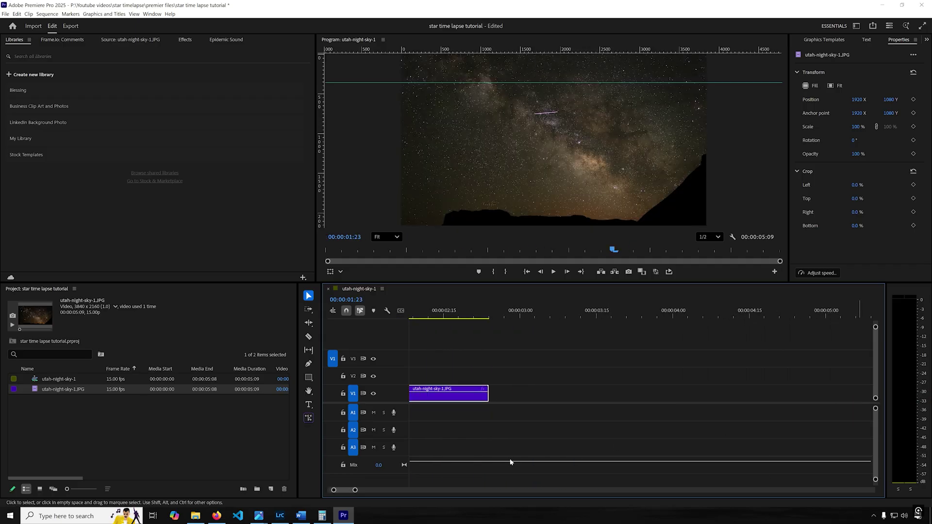
{"action": "left_click_drag", "start_coordinate": [334, 490], "coordinate": [316, 492]}
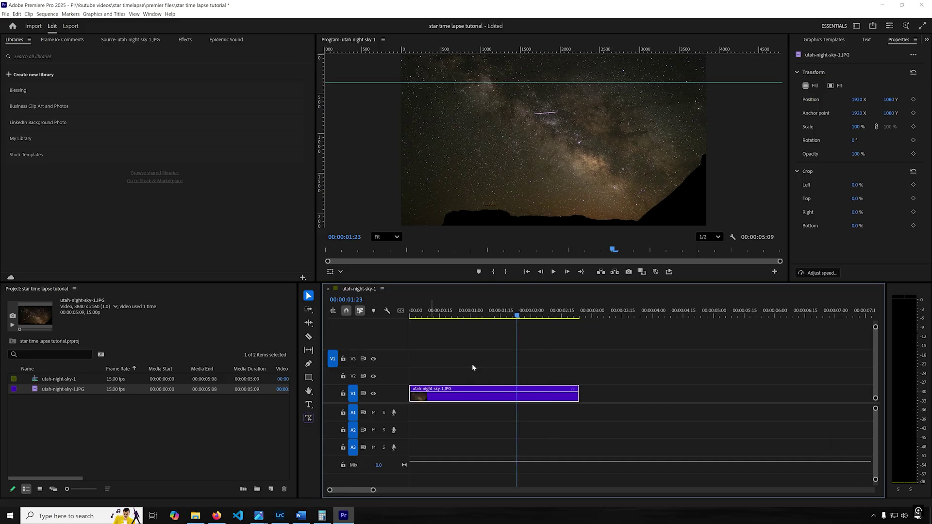
{"action": "key", "text": "Home"}
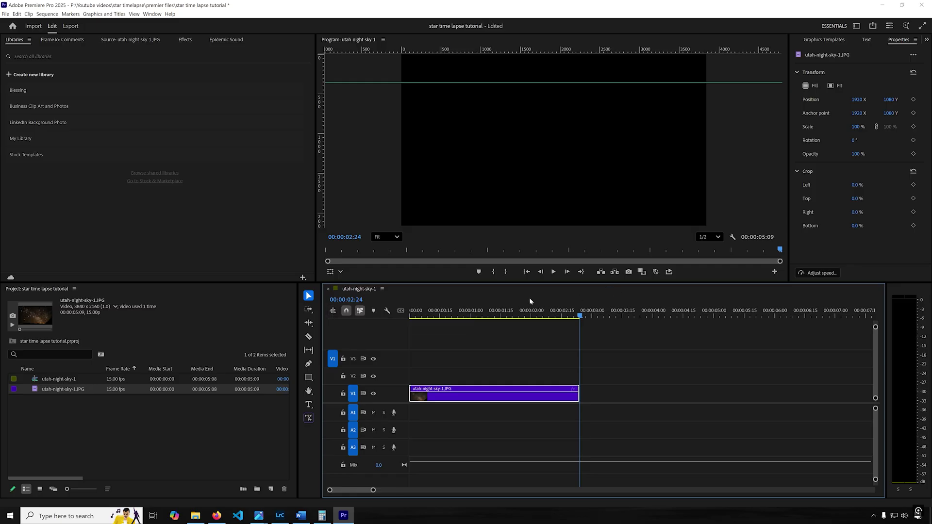
{"action": "key", "text": "space"}
{"action": "left_click", "coordinate": [70, 29]}
Match the video export settings to the 3840x2160, 15 fps source sequence.
{"action": "left_click", "coordinate": [239, 102]}
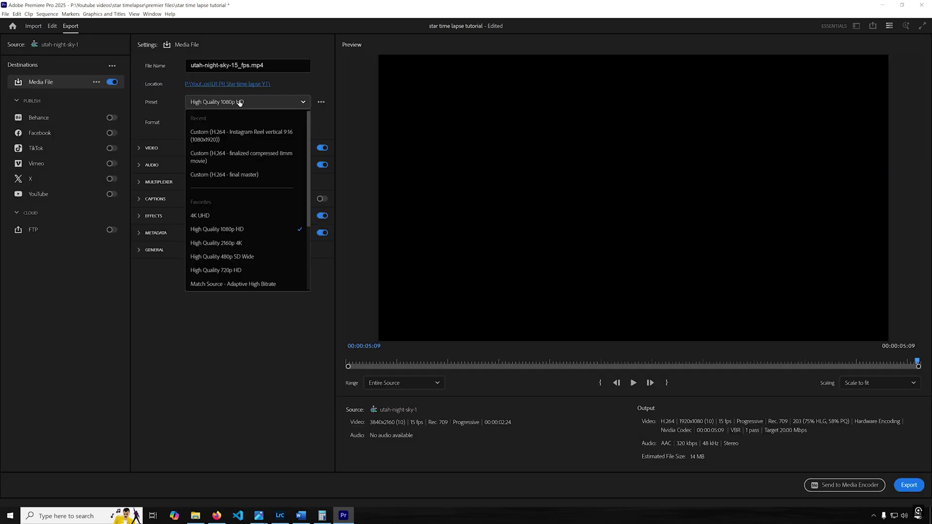
{"action": "left_click", "coordinate": [169, 113]}
{"action": "left_click", "coordinate": [140, 148]}
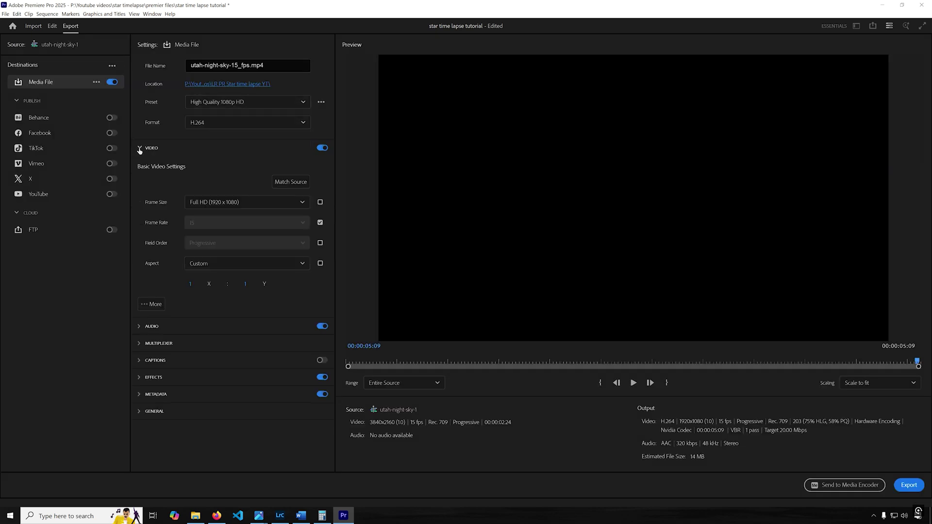
{"action": "left_click", "coordinate": [301, 183]}
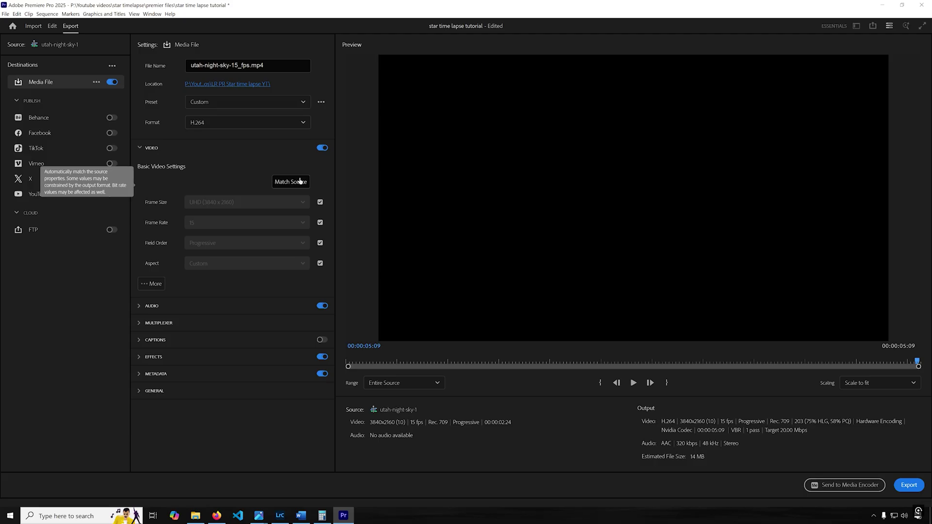
Turn on Use Maximum Render Quality, leaving maximum bit depth off.
{"action": "left_click", "coordinate": [153, 284]}
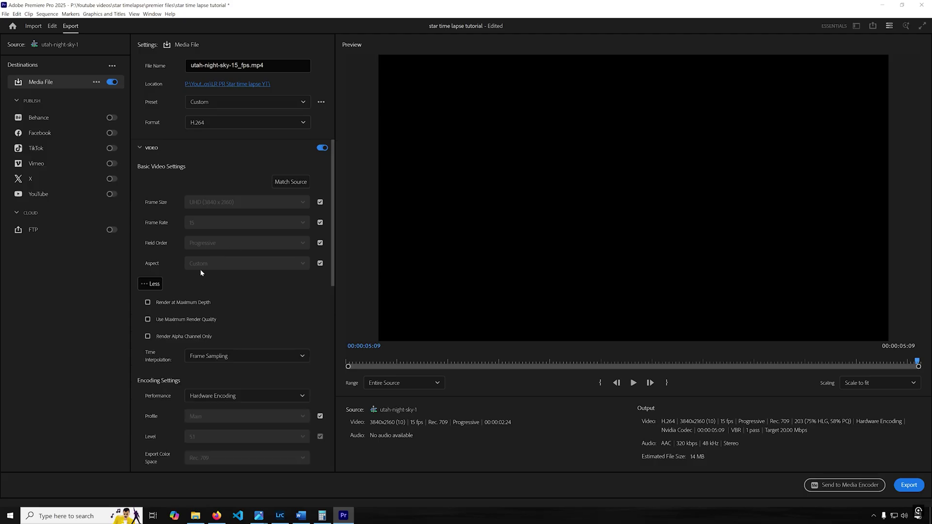
{"action": "mouse_move", "coordinate": [163, 305]}
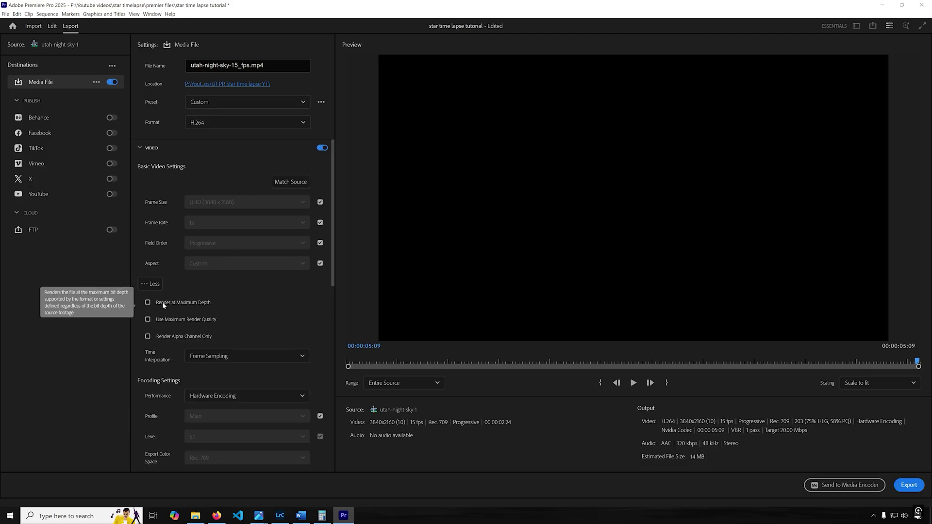
{"action": "left_click", "coordinate": [165, 304]}
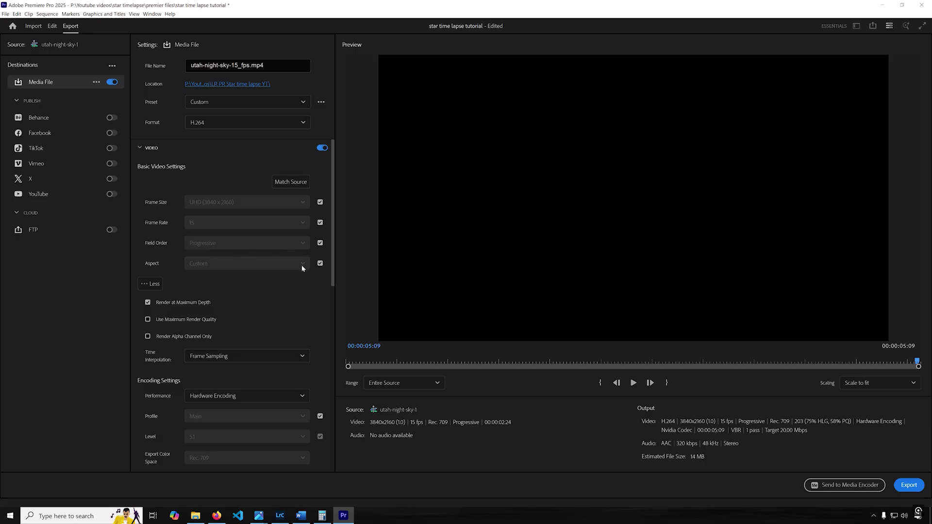
{"action": "left_click", "coordinate": [148, 302]}
{"action": "left_click", "coordinate": [148, 319]}
Set the target bitrate to 50 Mbps and export the utah-night-sky-15_fps file.
{"action": "scroll", "coordinate": [322, 266], "scroll_direction": "down", "scroll_amount": 10}
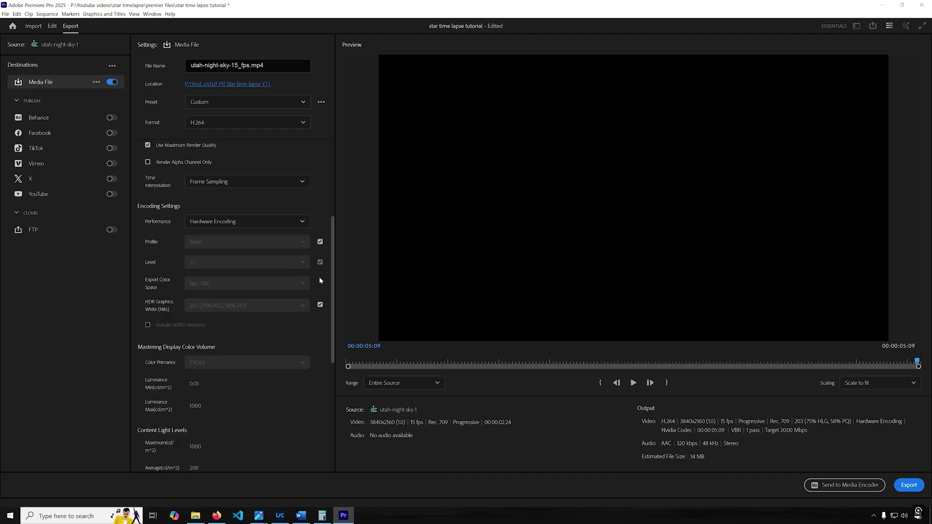
{"action": "left_click", "coordinate": [311, 355]}
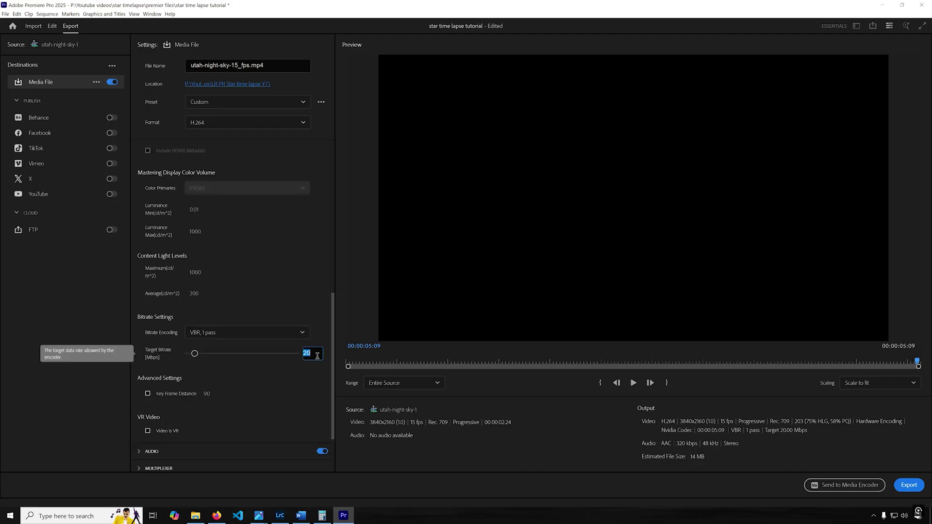
{"action": "type", "text": "50"}
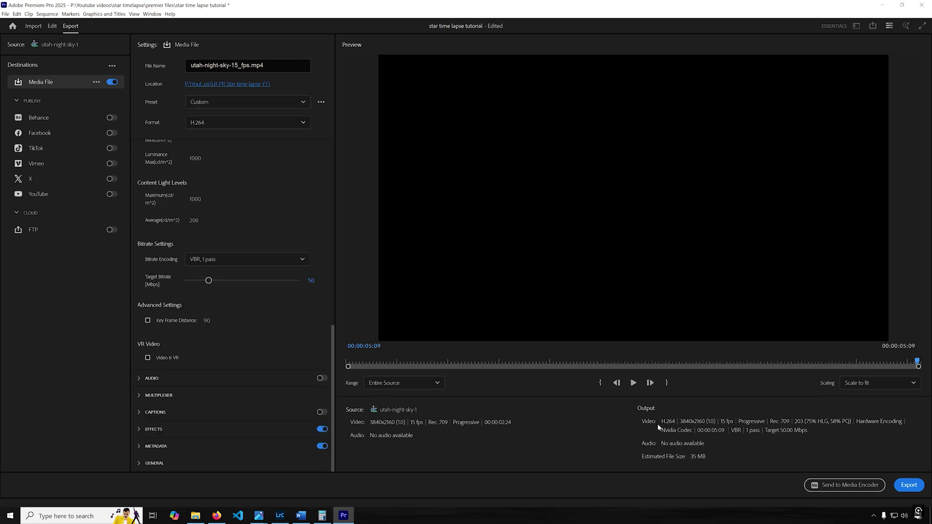
{"action": "left_click", "coordinate": [908, 486]}
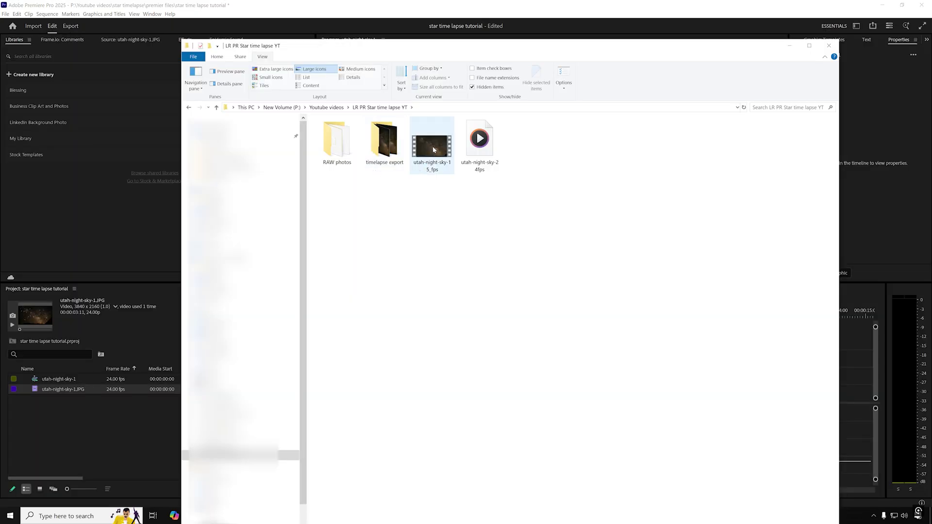